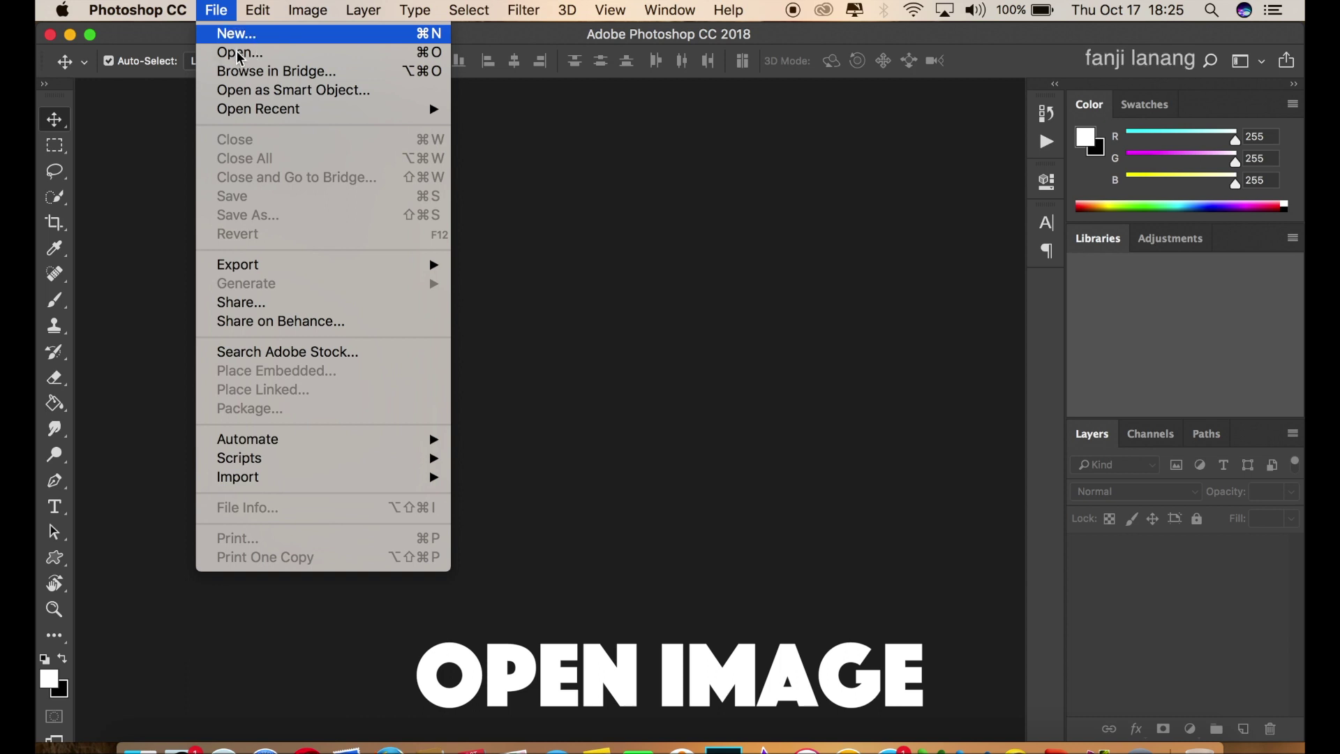
Open _DSC0933.jpg from the Desktop folder and duplicate its Background layer.
left_click(238, 54)
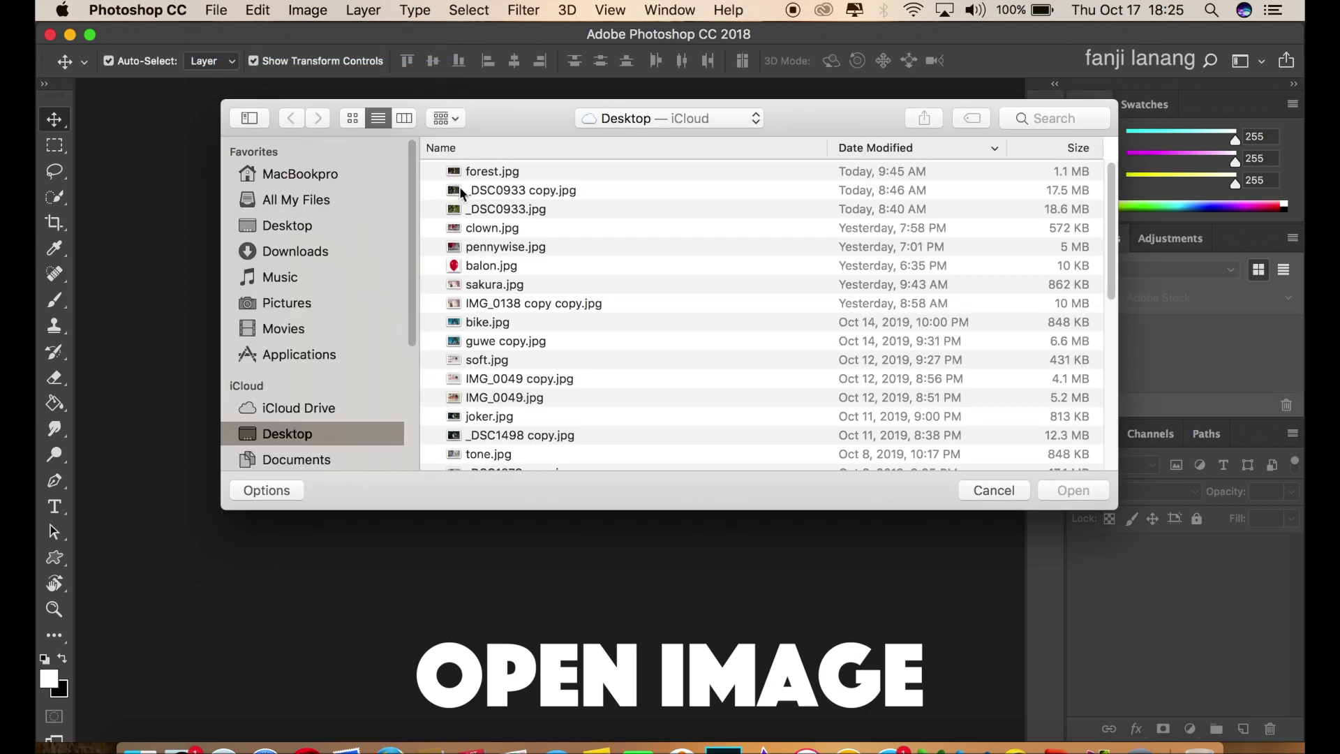
left_click(482, 209)
left_click(1061, 483)
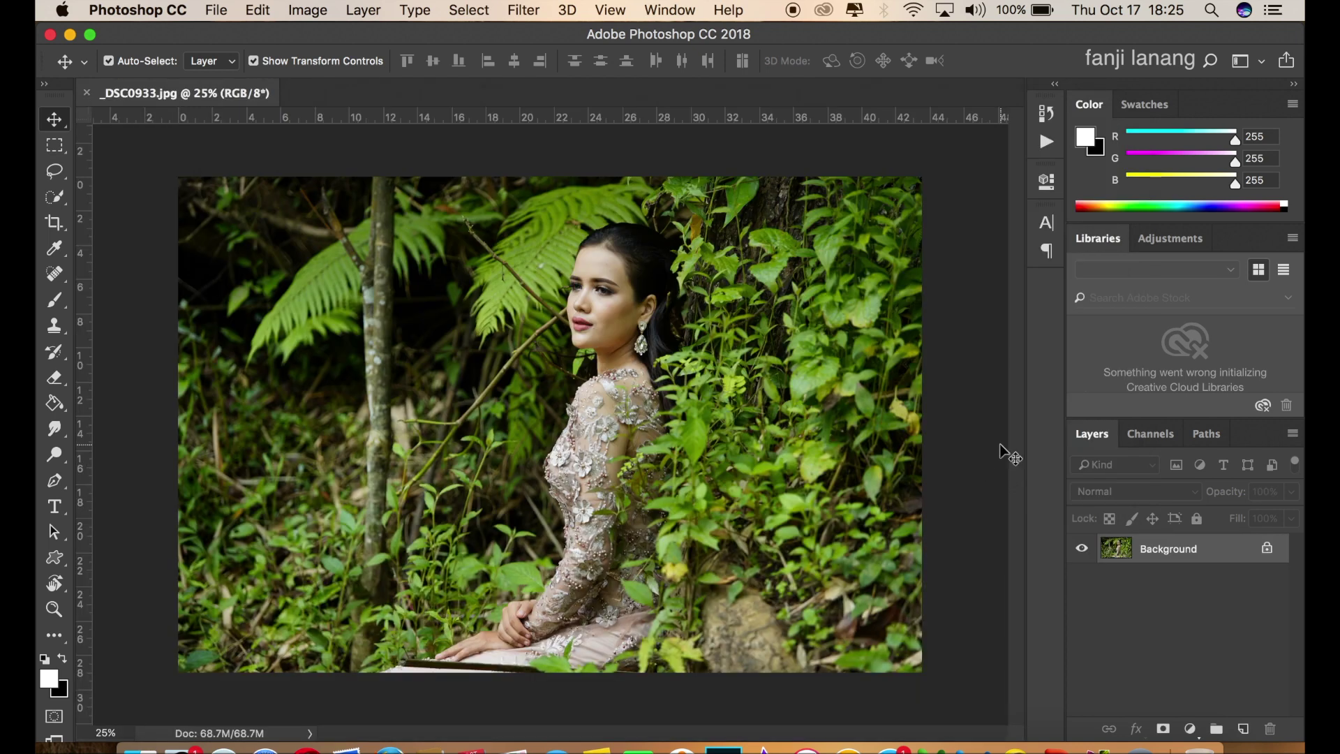
left_click_drag(1184, 553, 1242, 721)
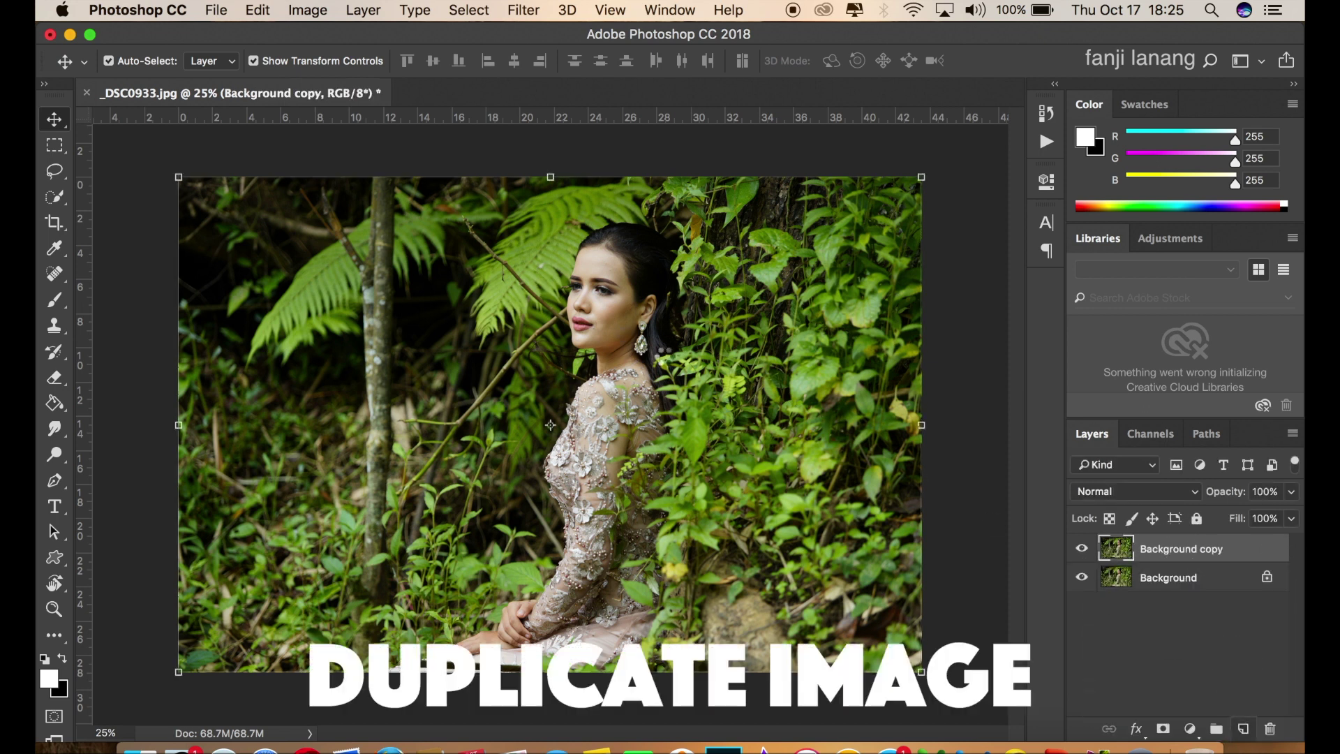
Start the Camera Raw filter on the duplicated layer and set the Temperature to -20.
left_click(520, 10)
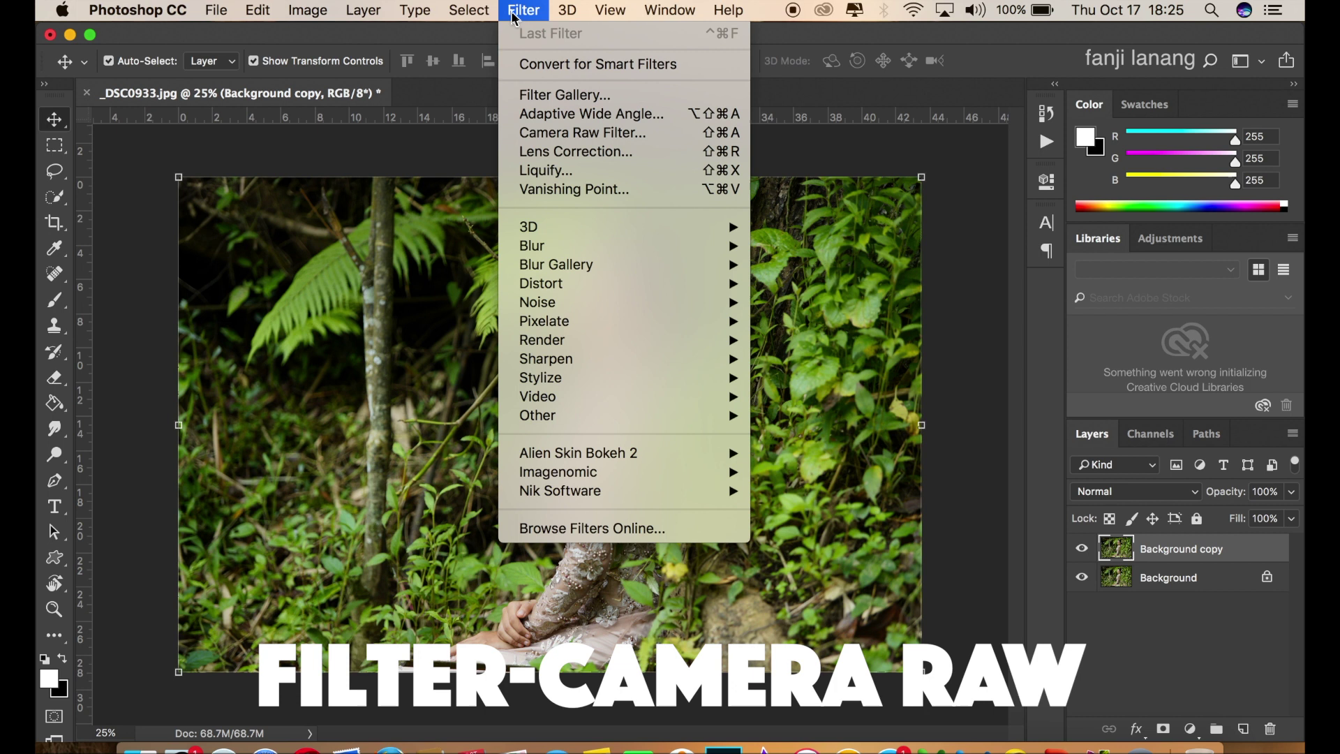
left_click(537, 134)
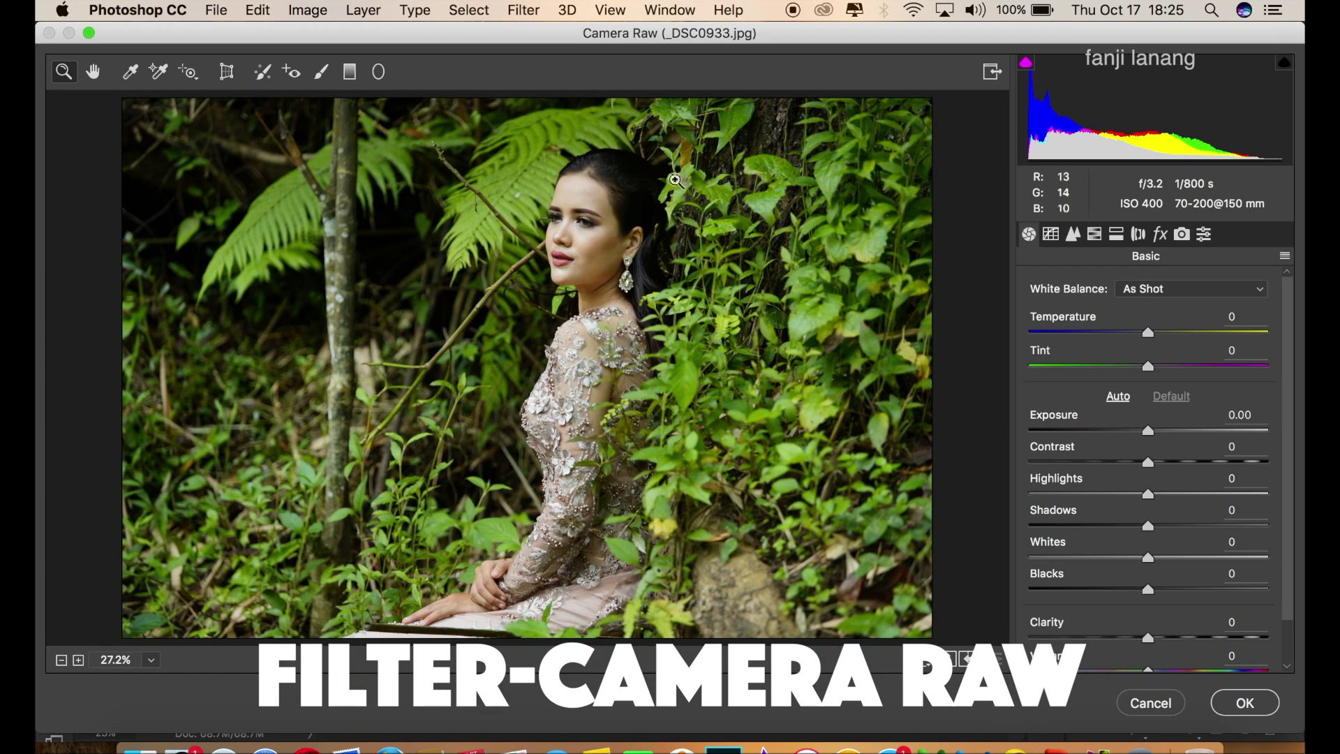
left_click_drag(1138, 342, 1125, 343)
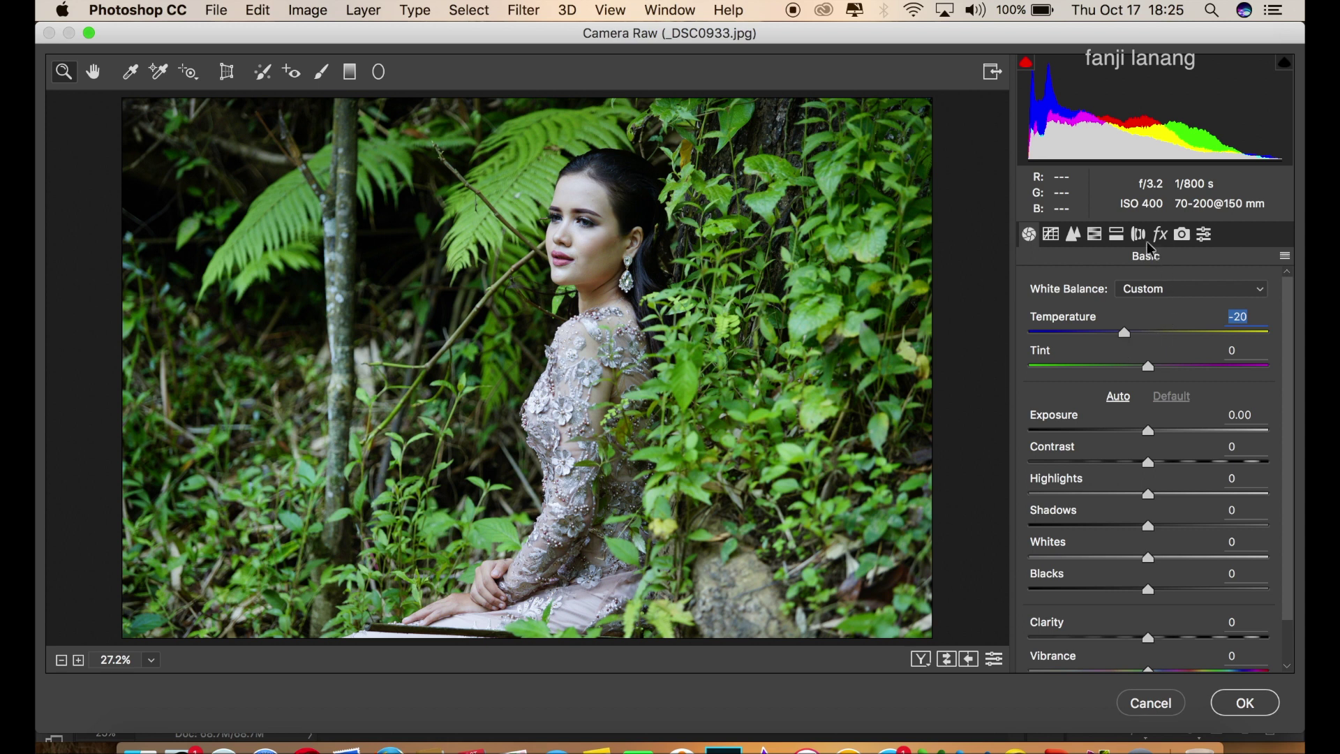
Set the HSL hue of both Yellows and Greens to +100.
left_click(1059, 239)
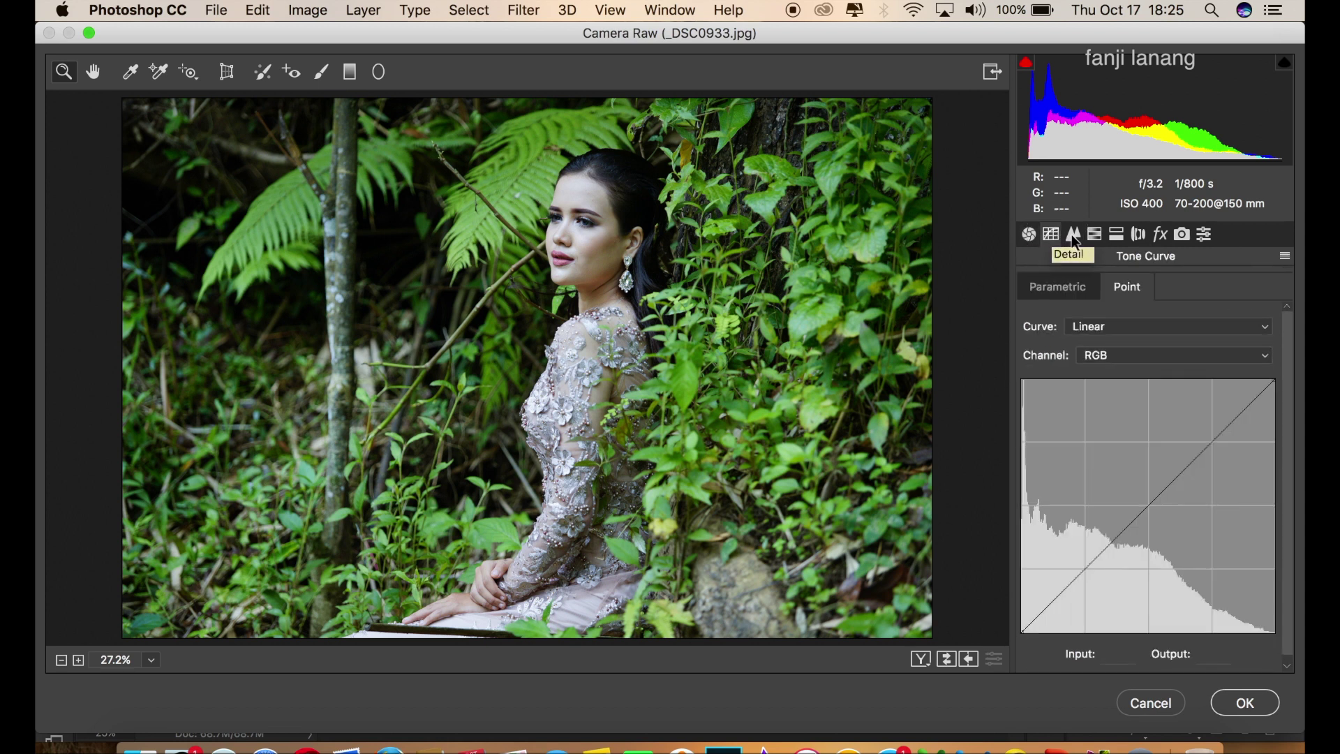
left_click(1074, 238)
left_click(1094, 237)
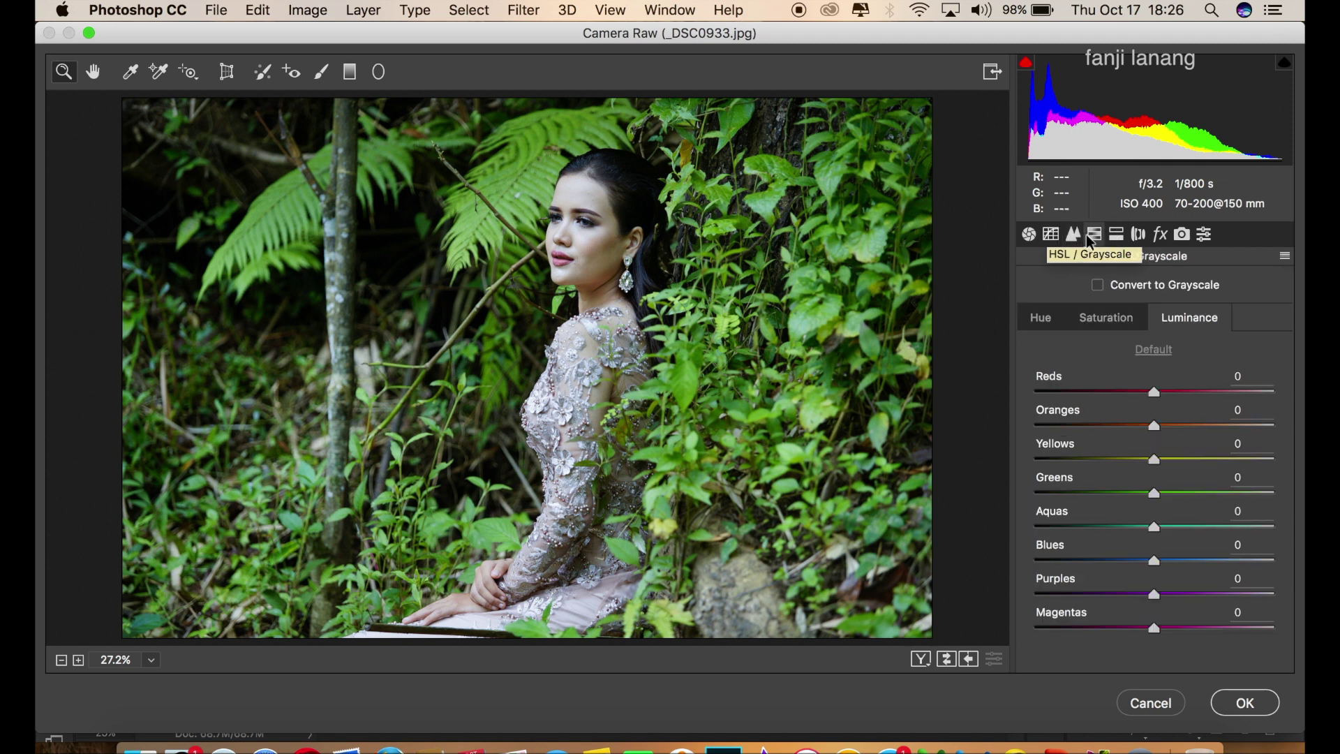
left_click(1051, 325)
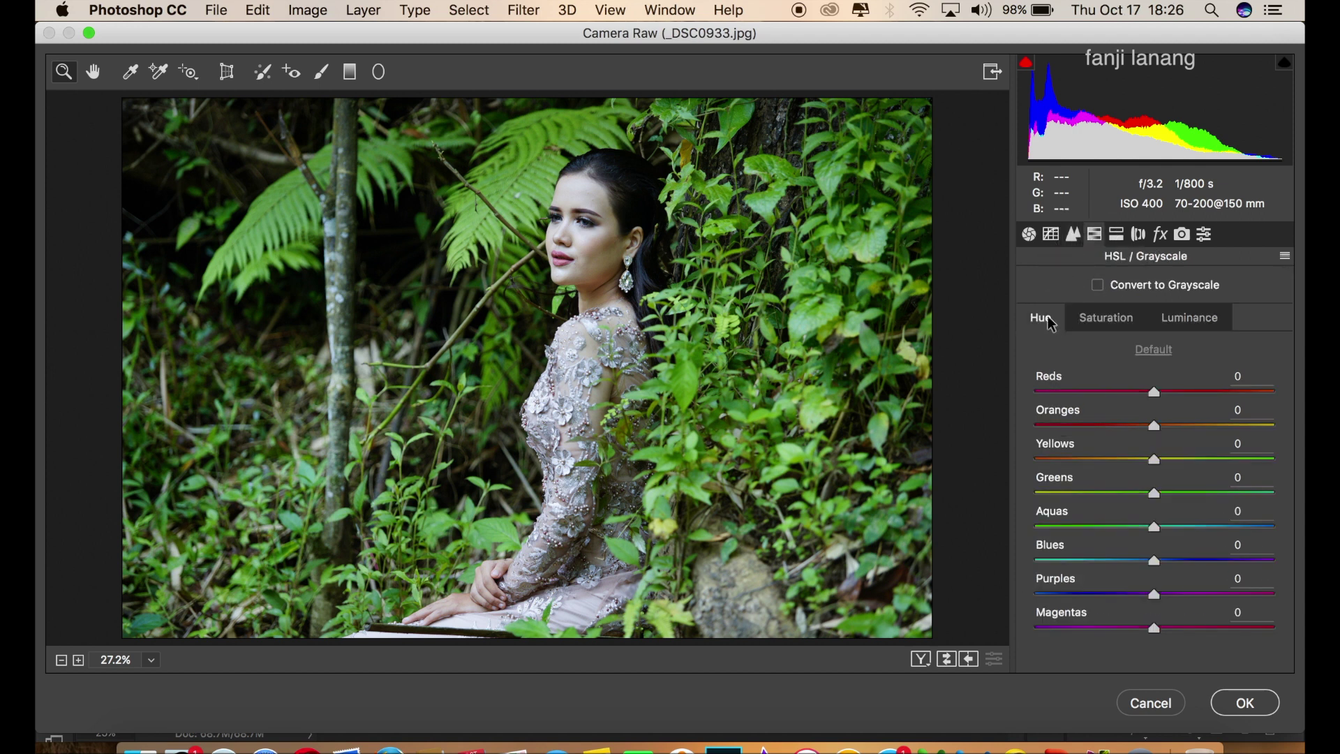
left_click_drag(1179, 458, 1283, 460)
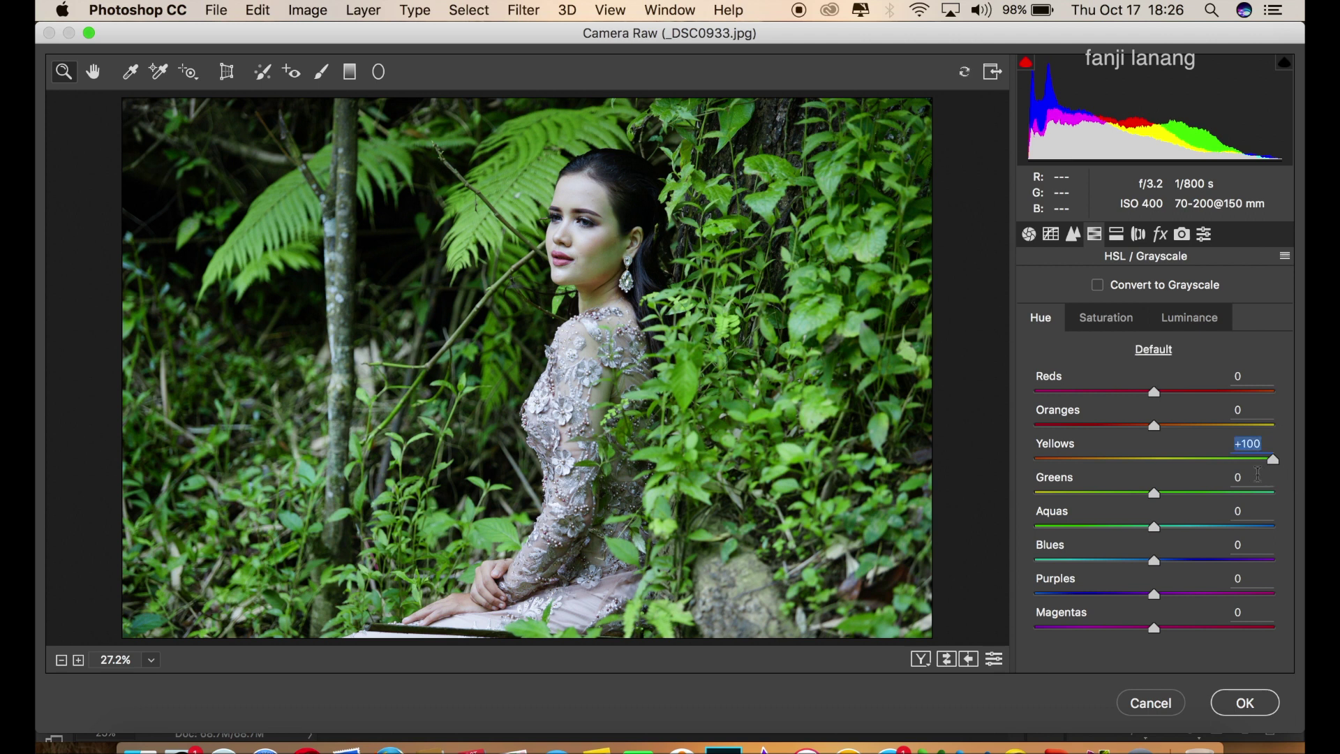
left_click_drag(1217, 494, 1300, 493)
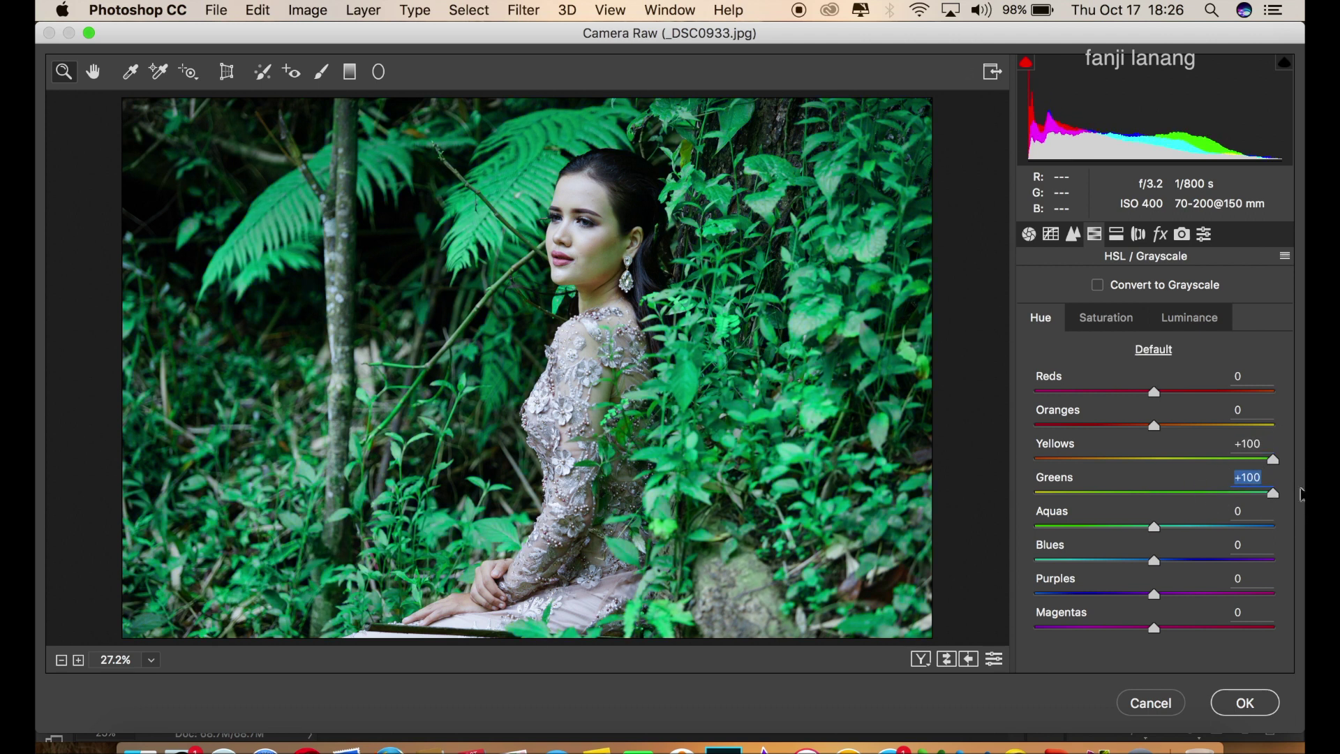
Darken the photo's edges with a Lens Corrections vignetting amount of -30.
left_click(1110, 326)
left_click(1184, 320)
left_click(1116, 234)
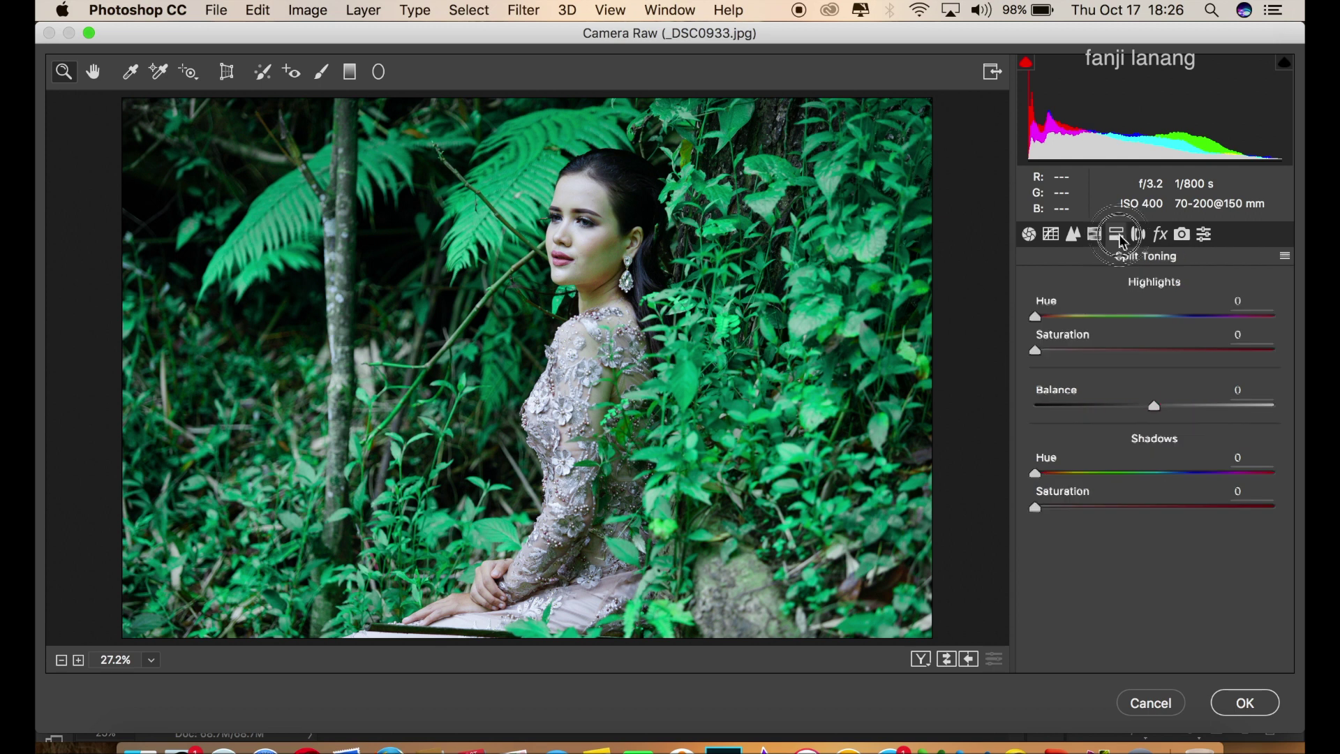
left_click(1138, 235)
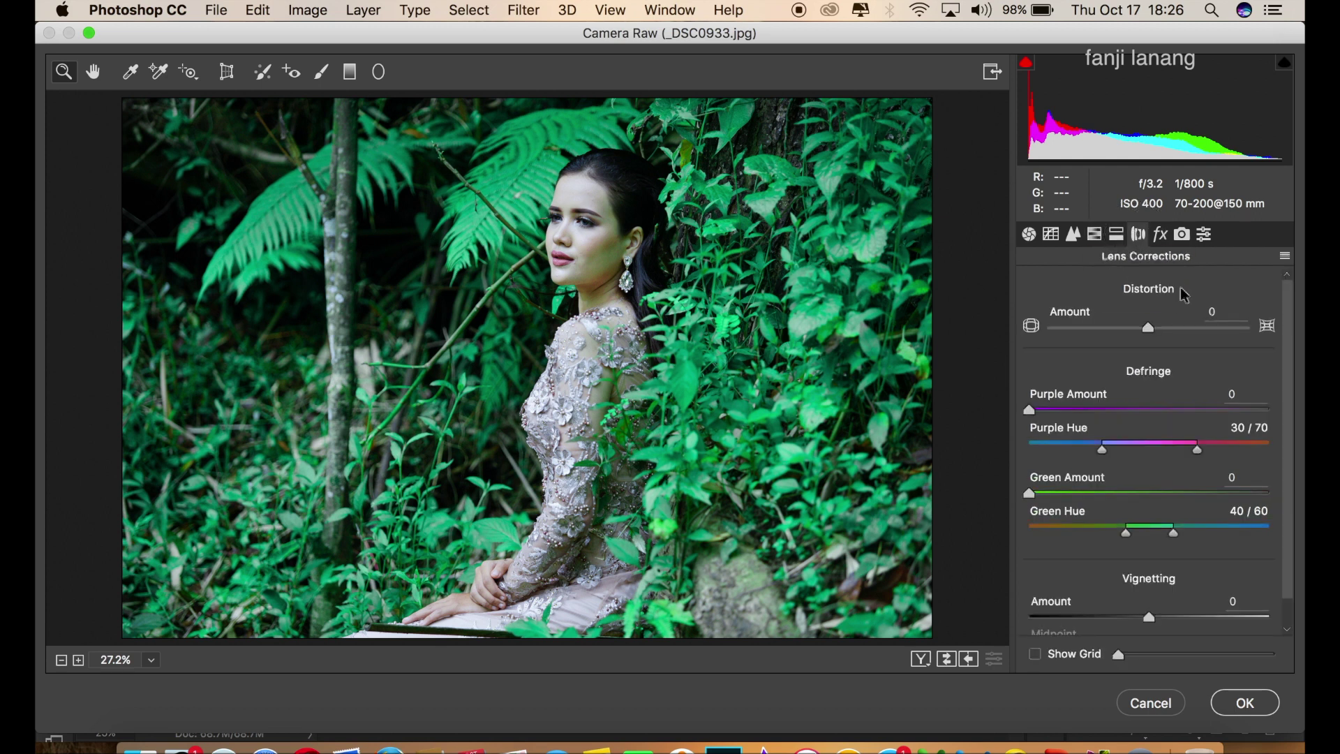
scroll(1283, 369, "down", 2)
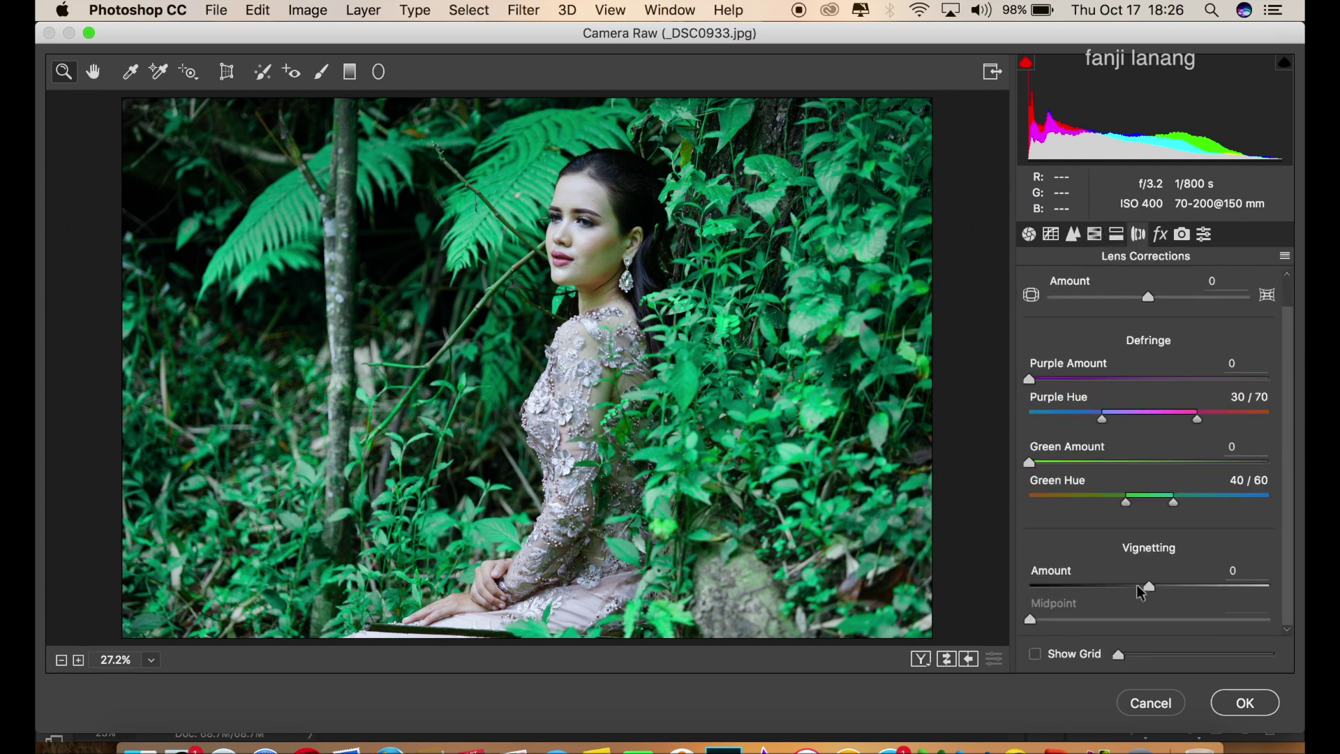
left_click_drag(1146, 587, 1117, 627)
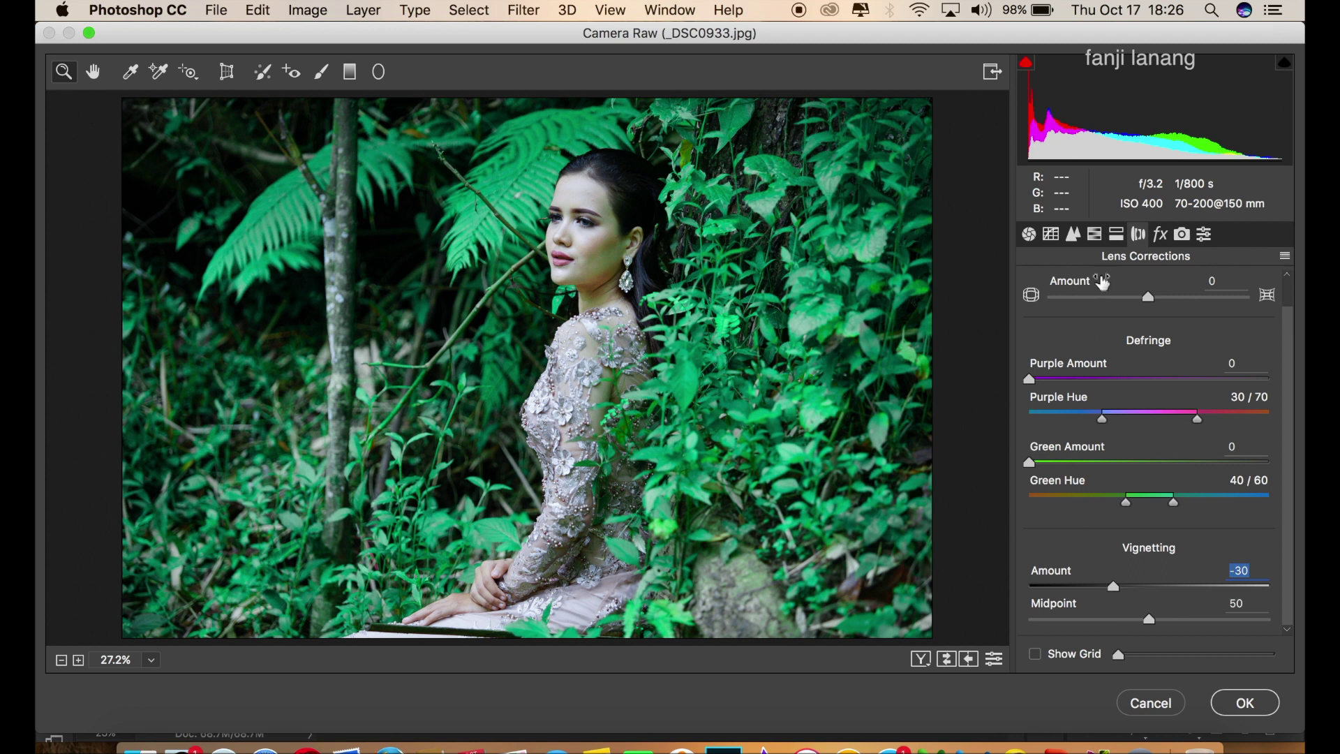
In Camera Calibration, set Red Primary and Green Primary hue to +100, and Blue Primary hue and saturation to -100.
left_click(1161, 236)
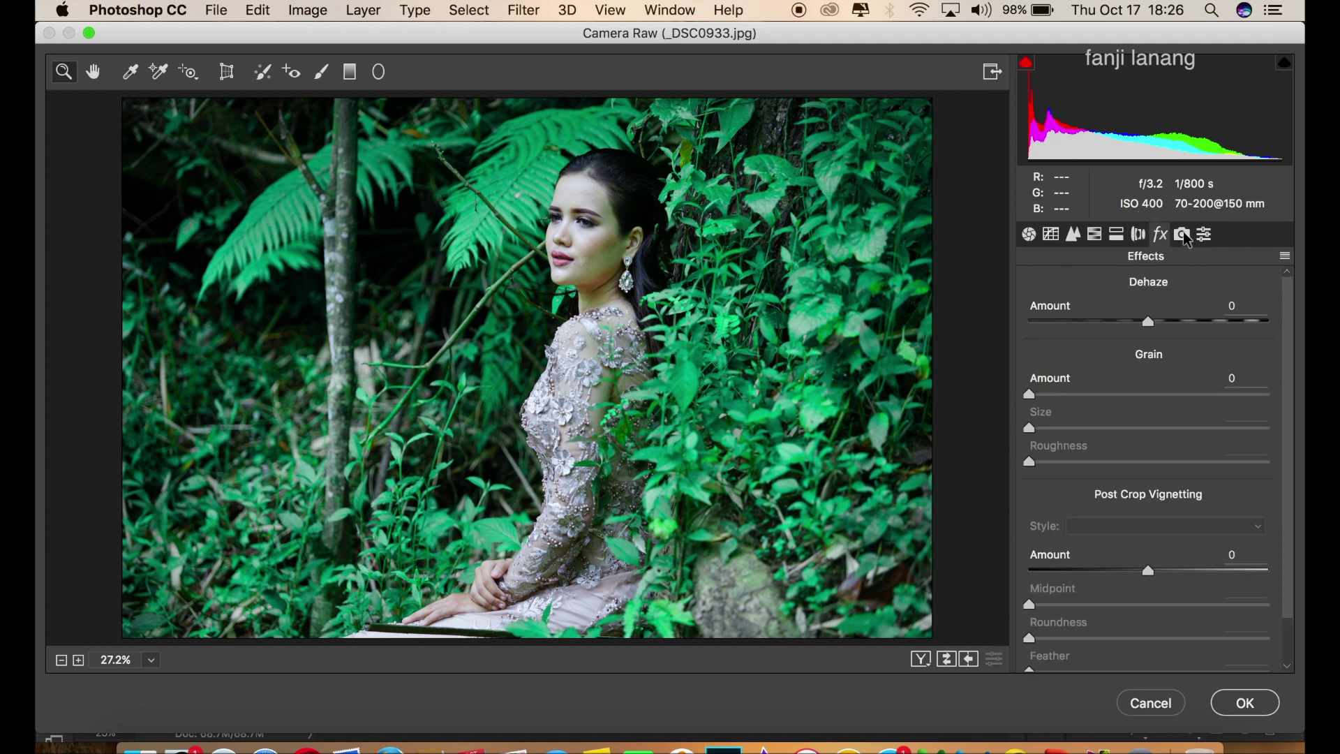
left_click(1184, 236)
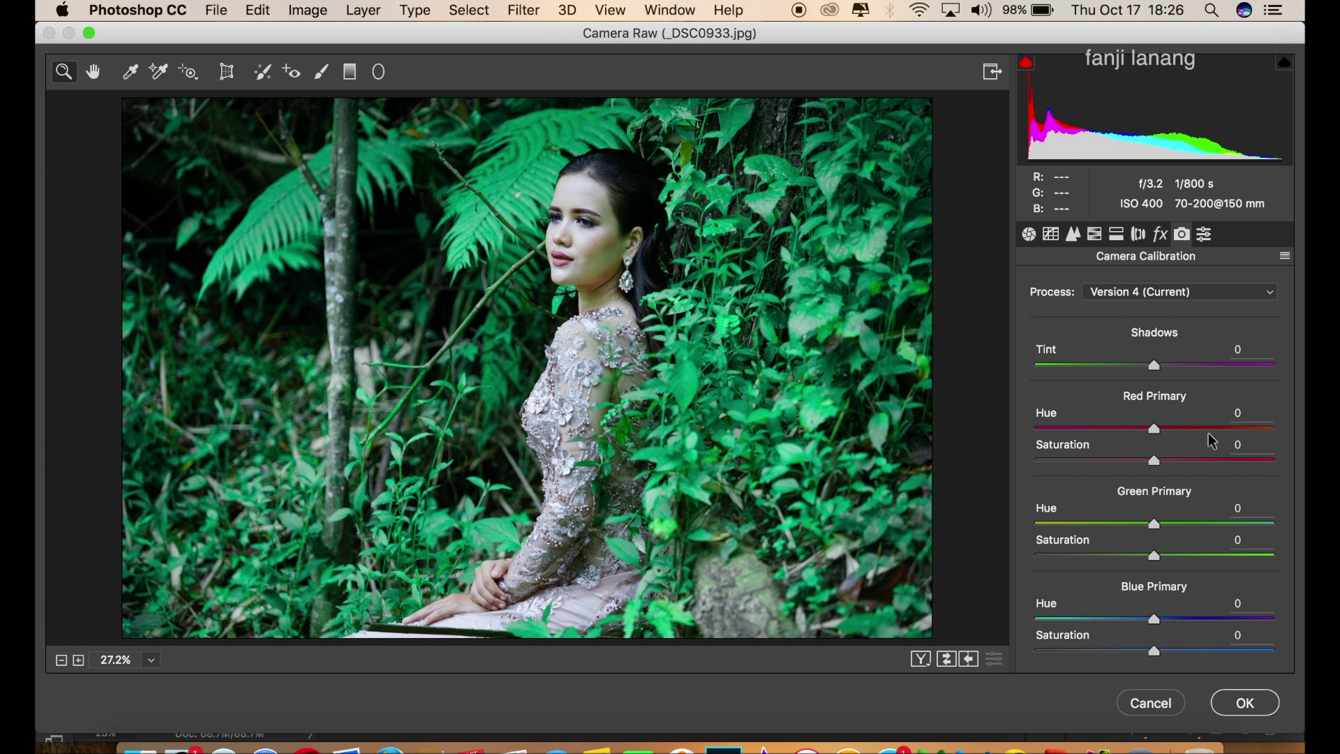
left_click_drag(1211, 428, 1298, 436)
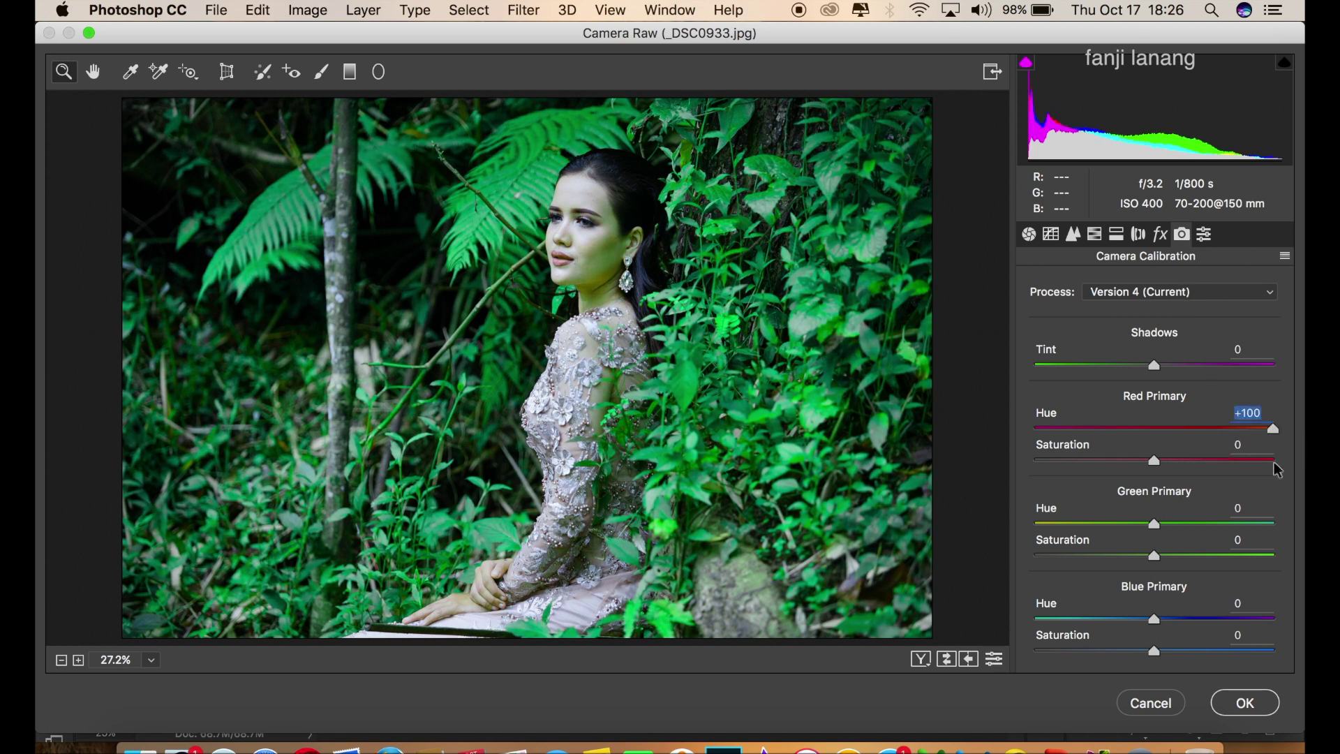
left_click_drag(1186, 529, 1293, 527)
left_click_drag(1153, 626, 970, 628)
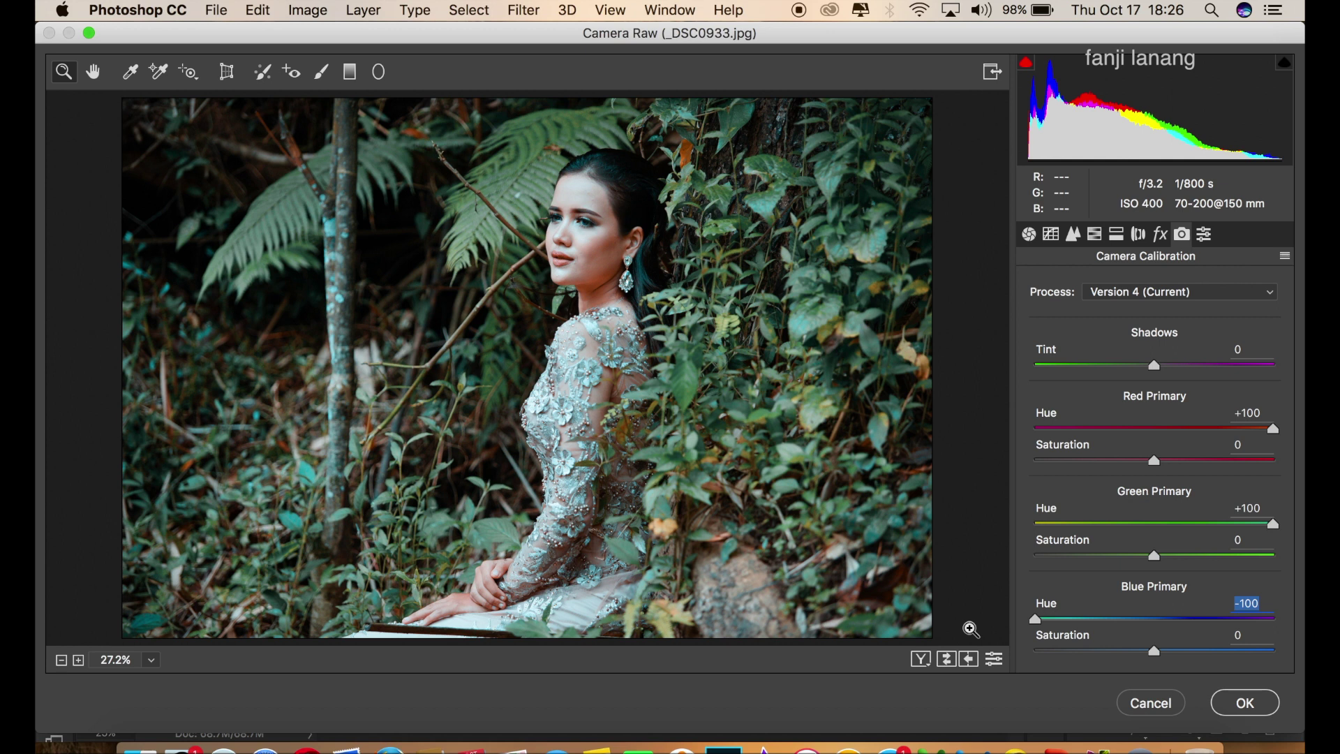
left_click_drag(1151, 658, 1015, 660)
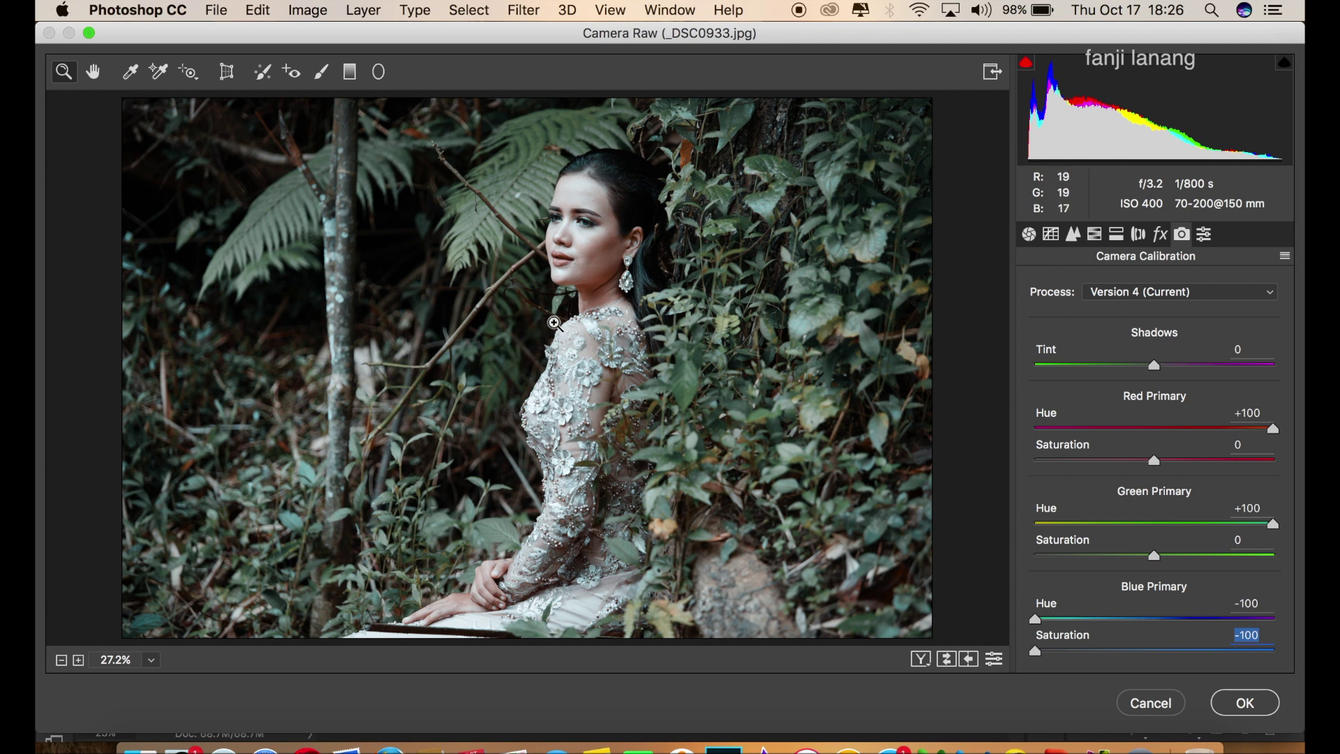
Compare the before and after views, apply the Camera Raw filter, and check the layer against the original photo.
left_click(921, 659)
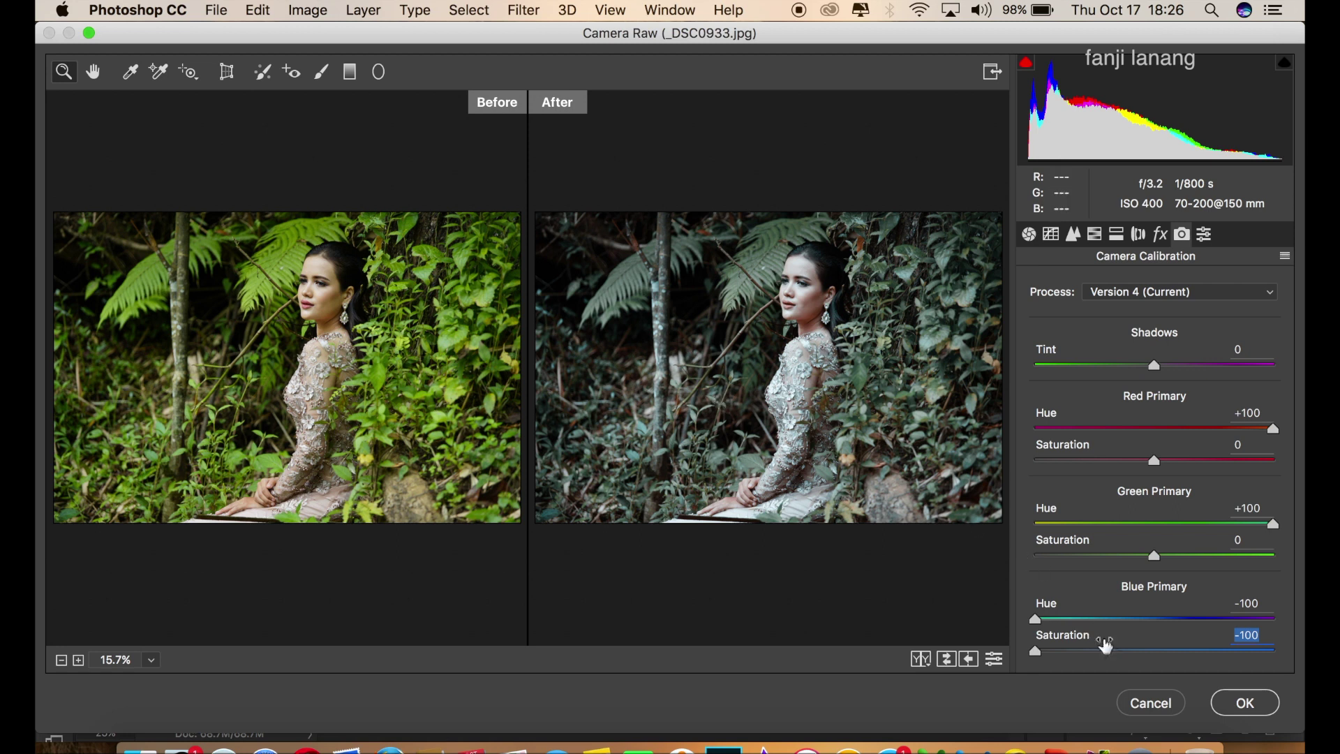
left_click(1234, 706)
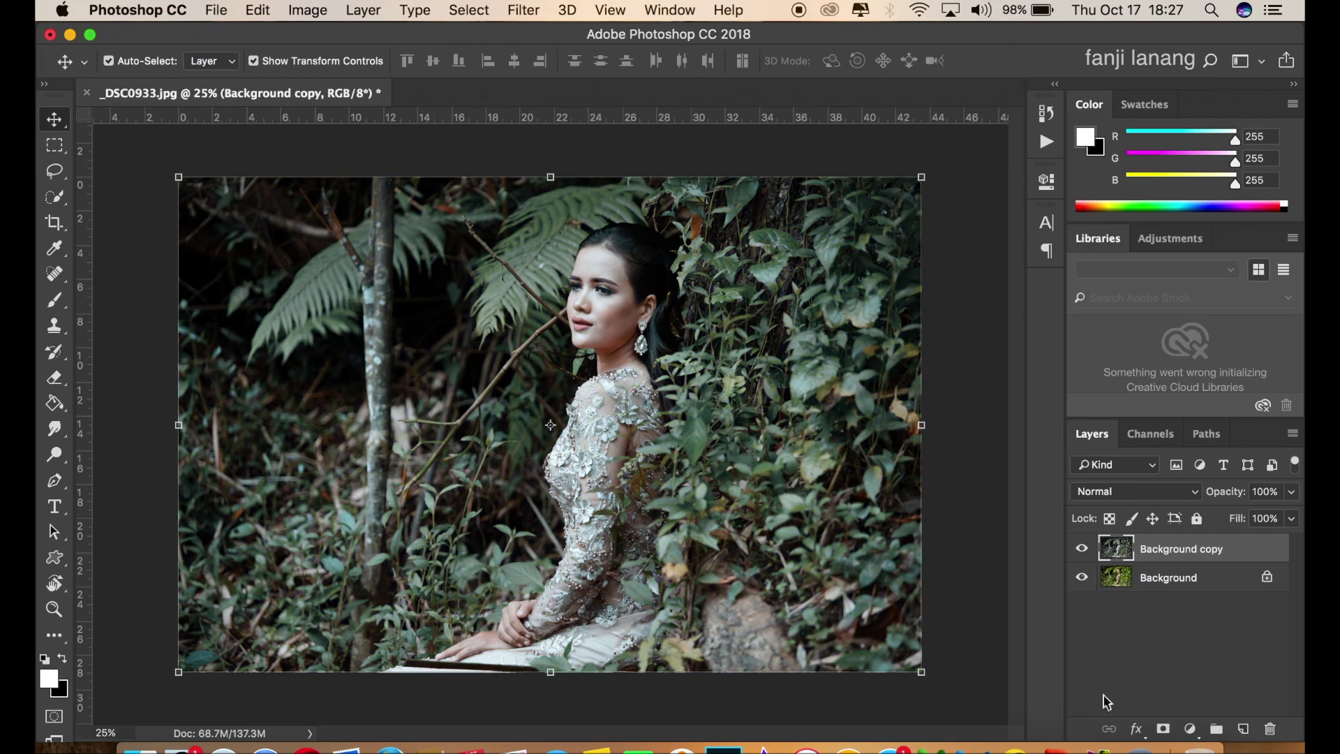
left_click(1082, 549)
left_click(1082, 549)
Add a Curves adjustment layer and shape its RGB curve with a raised black point, darker shadows, anchored midtones and lowered white point.
left_click(1189, 729)
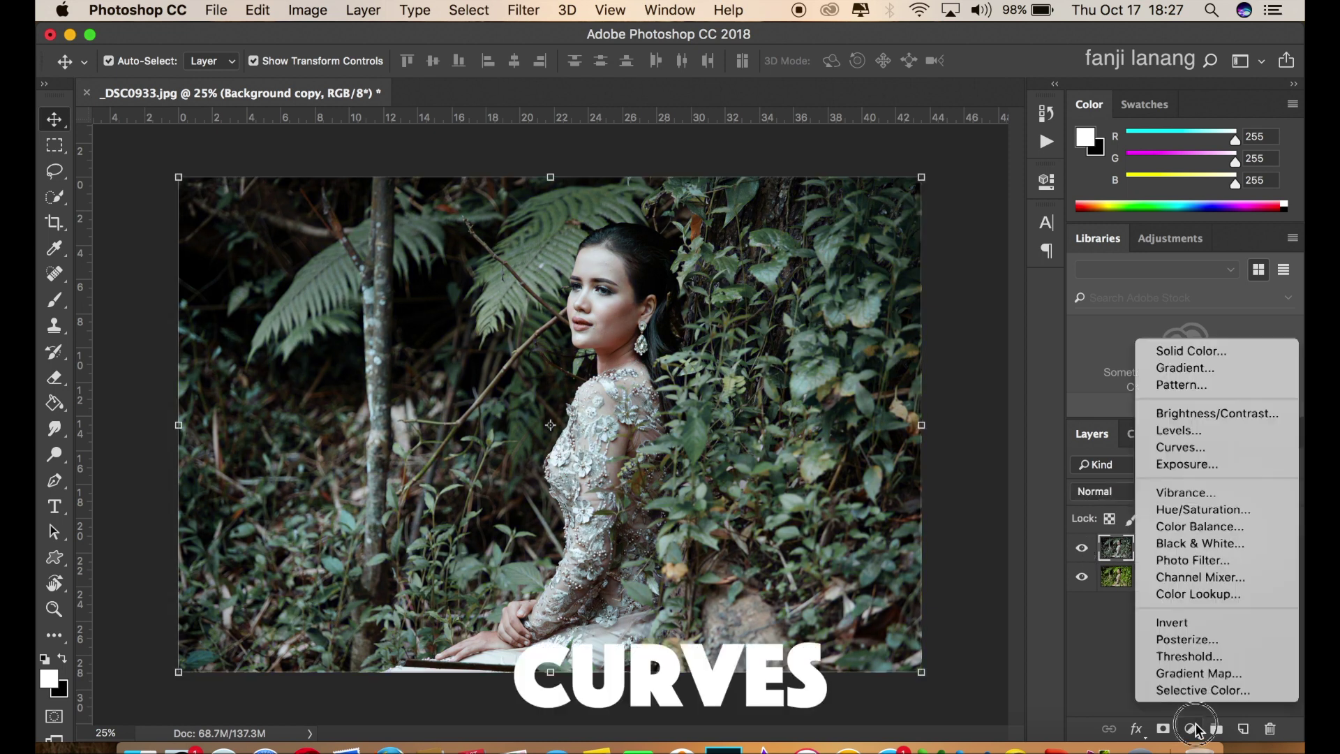
left_click(1178, 449)
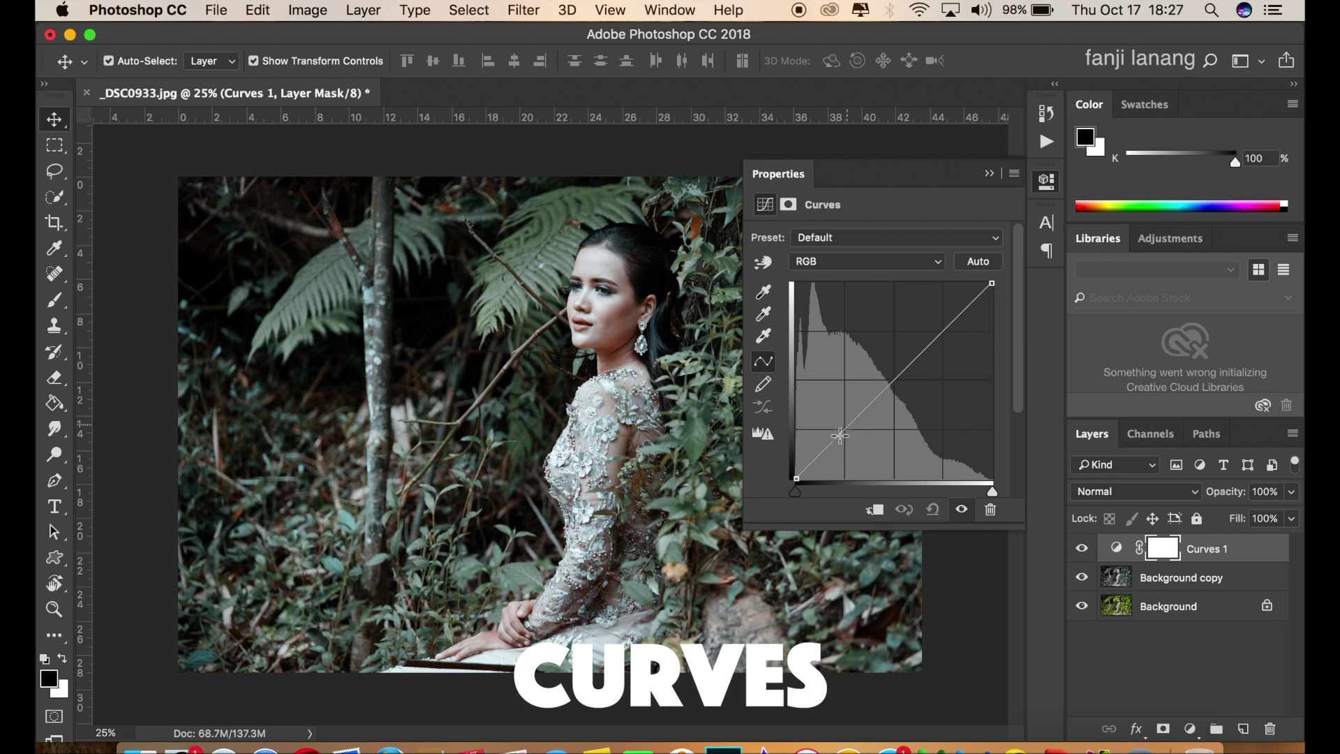
left_click_drag(797, 477, 816, 455)
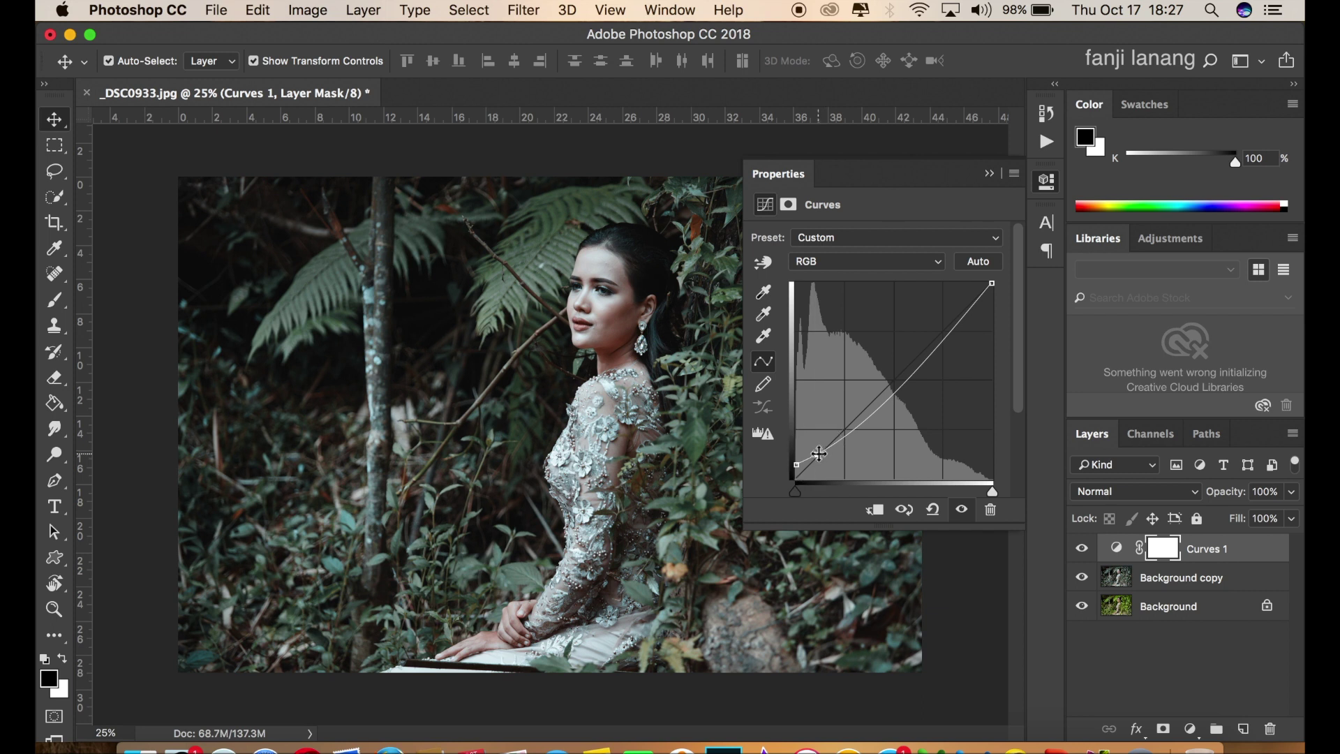
left_click_drag(889, 395, 895, 381)
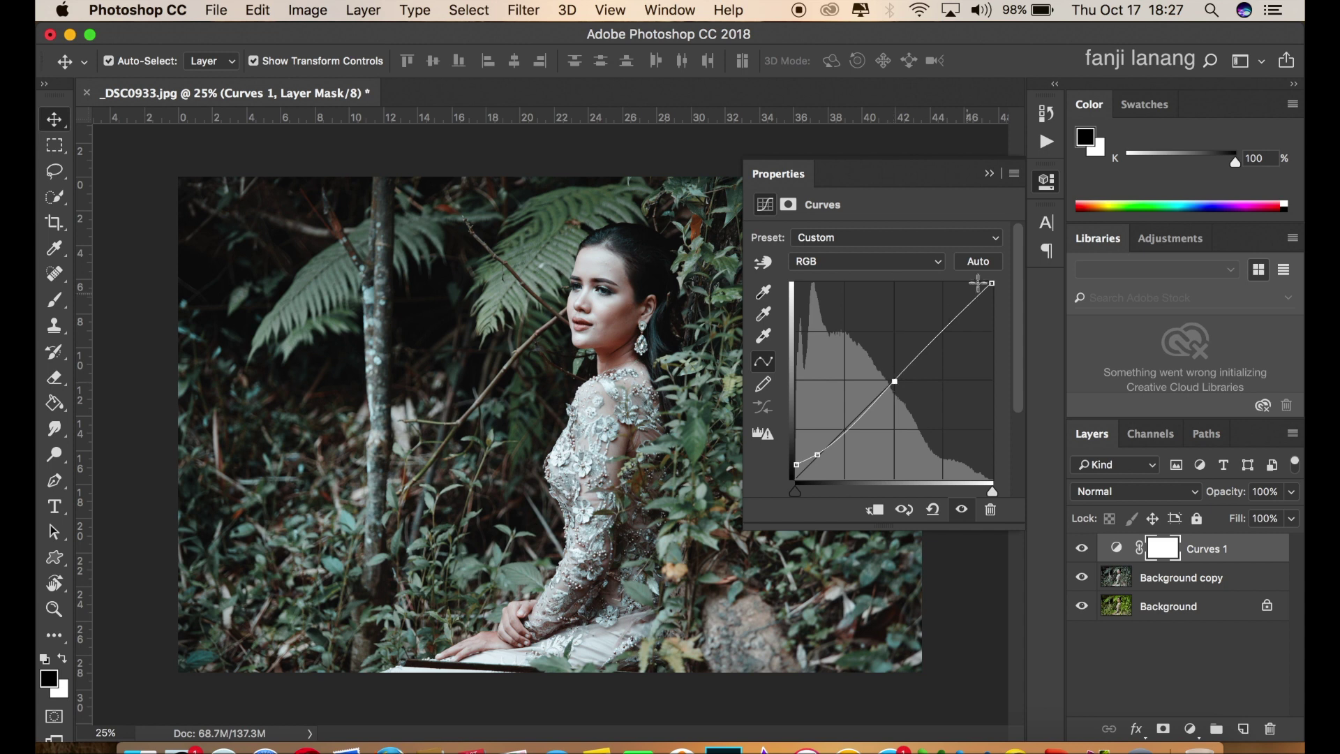
left_click_drag(991, 283, 1004, 299)
left_click_drag(796, 464, 796, 461)
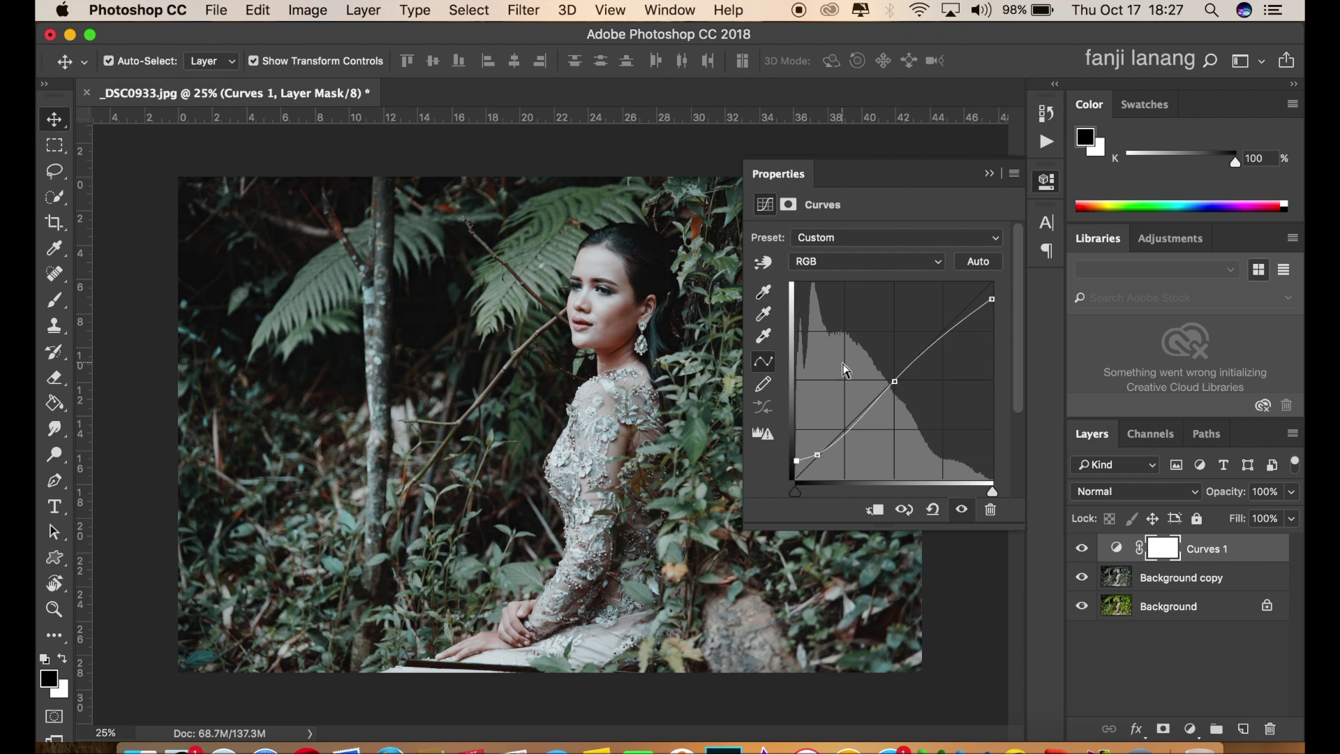
left_click(988, 174)
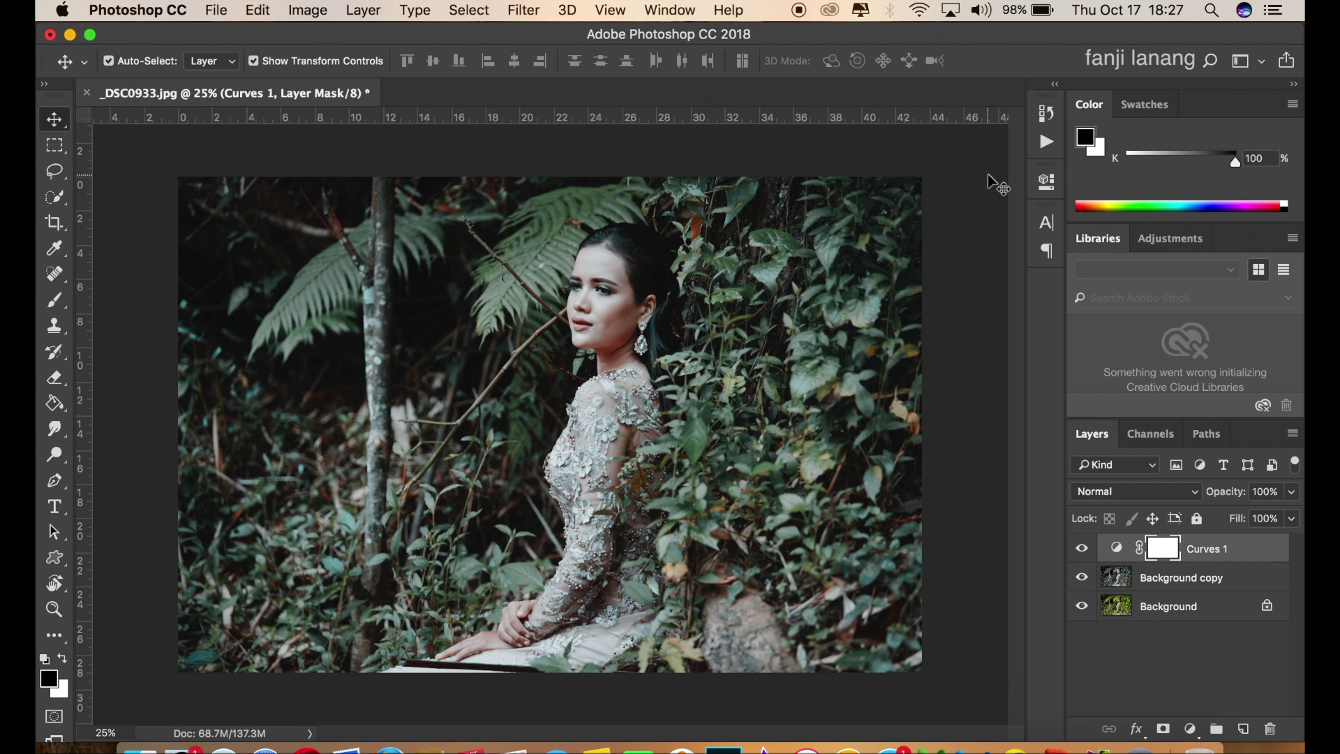
Add a Selective Color adjustment layer with Greens at Cyan +100, Magenta +100, Yellow -100 and Black +100, and compare its effect.
left_click(1190, 729)
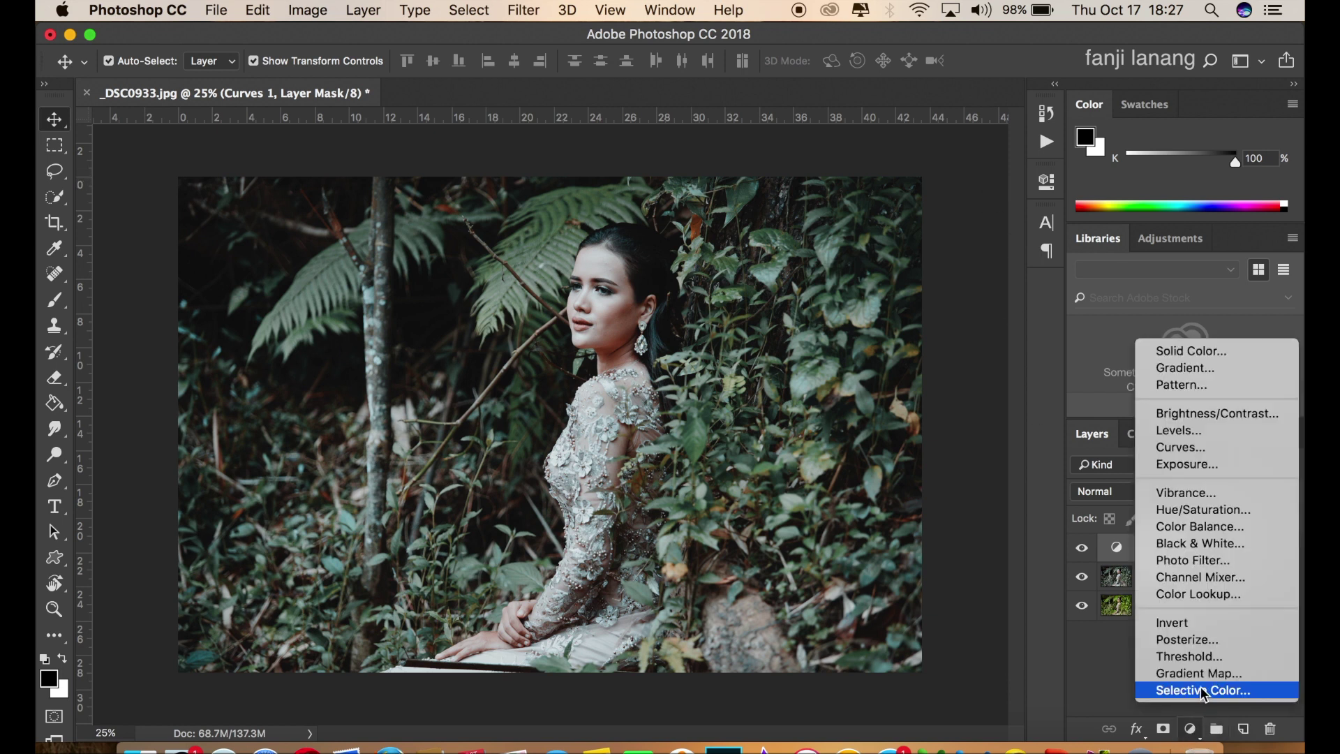
left_click(1203, 691)
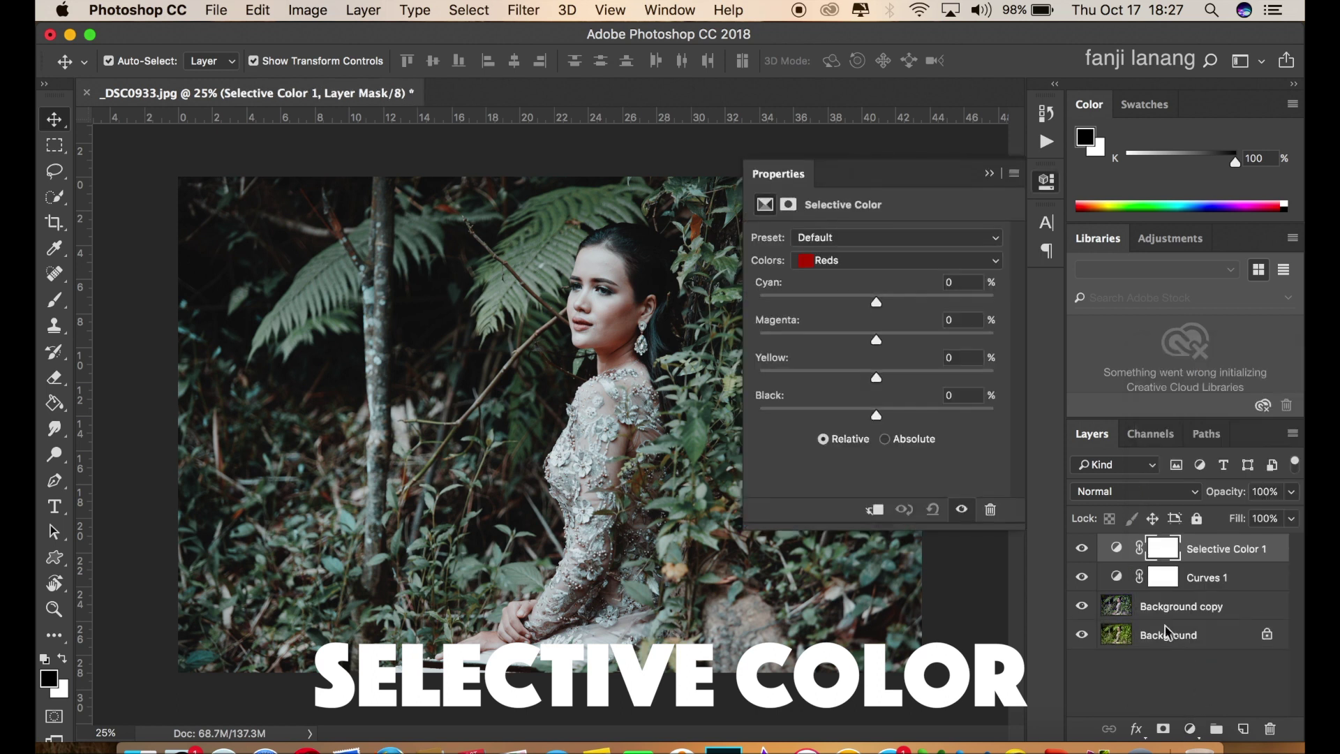
left_click(907, 260)
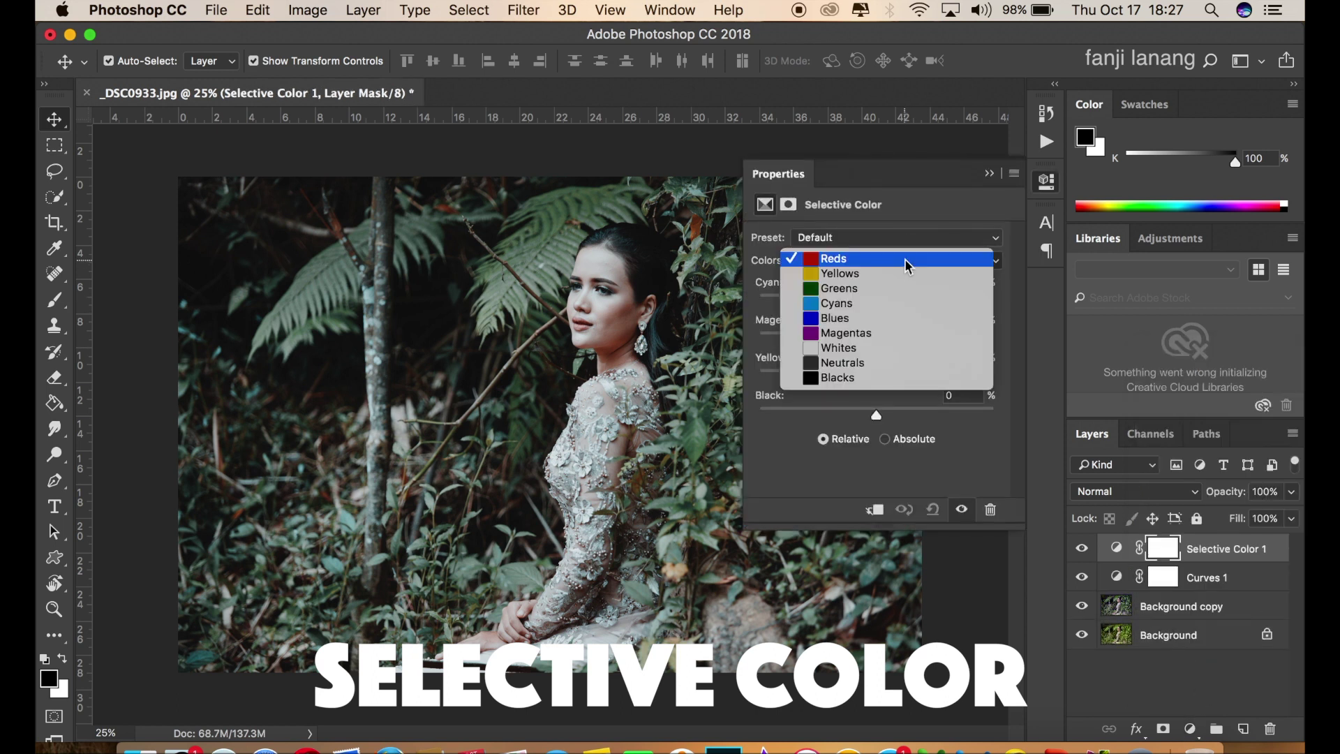
left_click(863, 291)
left_click_drag(877, 297, 1015, 307)
left_click_drag(902, 341, 1052, 347)
left_click_drag(902, 383, 724, 398)
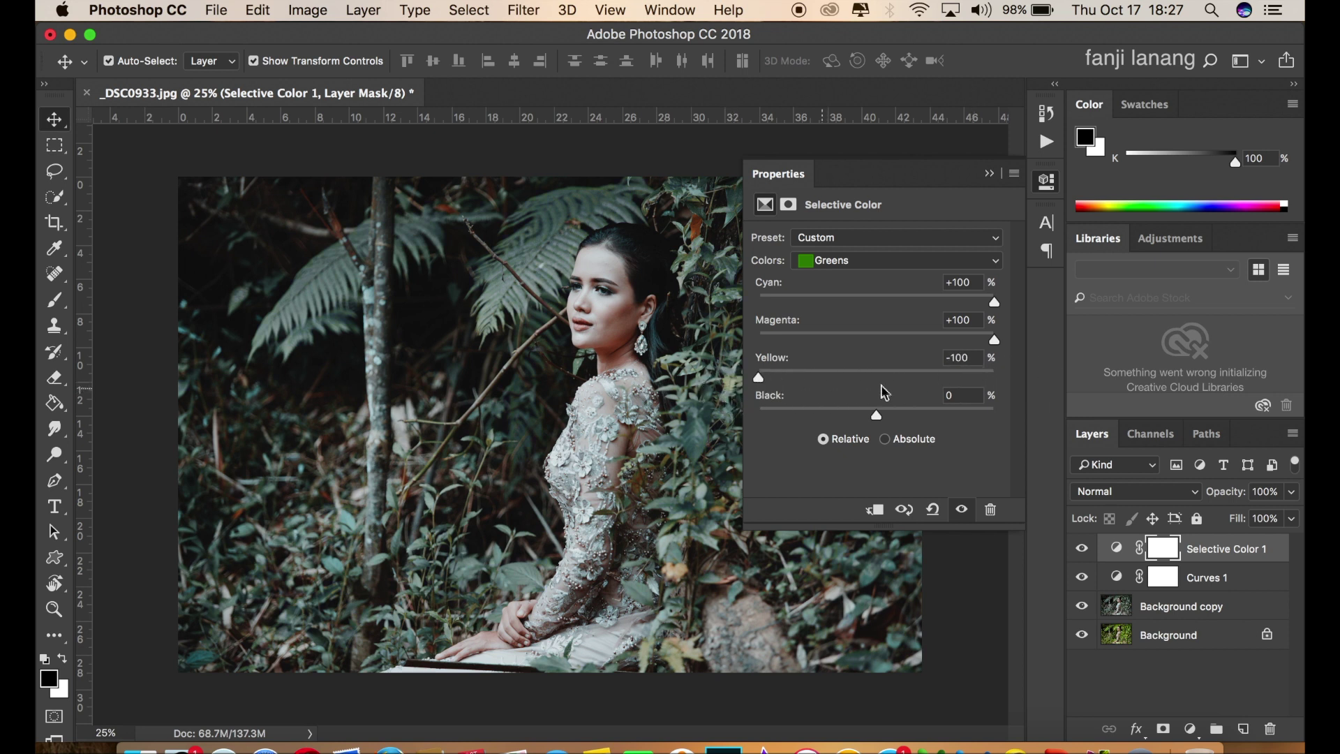
left_click_drag(942, 413, 1044, 410)
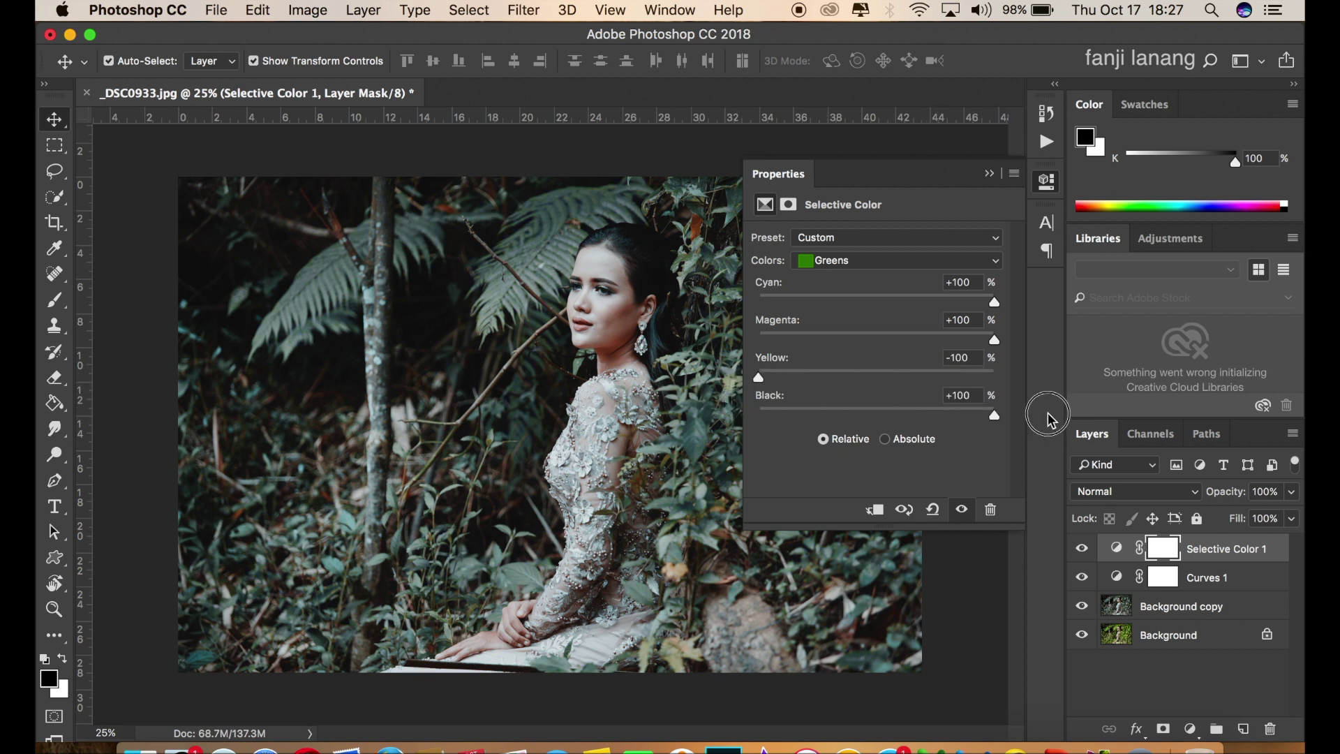
left_click(991, 174)
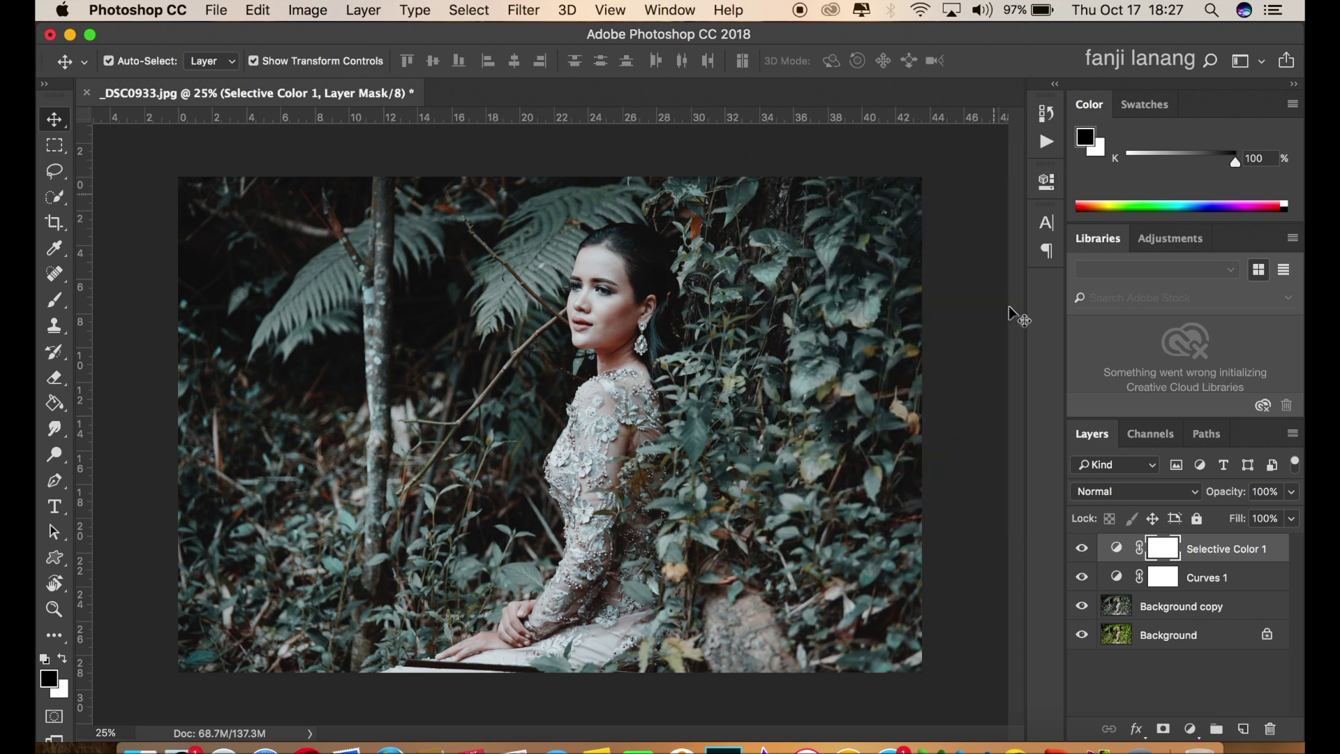
left_click(1083, 548)
left_click(1083, 549)
Stamp a white signature on a new layer in the photo's lower-left corner with the 900 px signature brush.
left_click(1243, 728)
key("x")
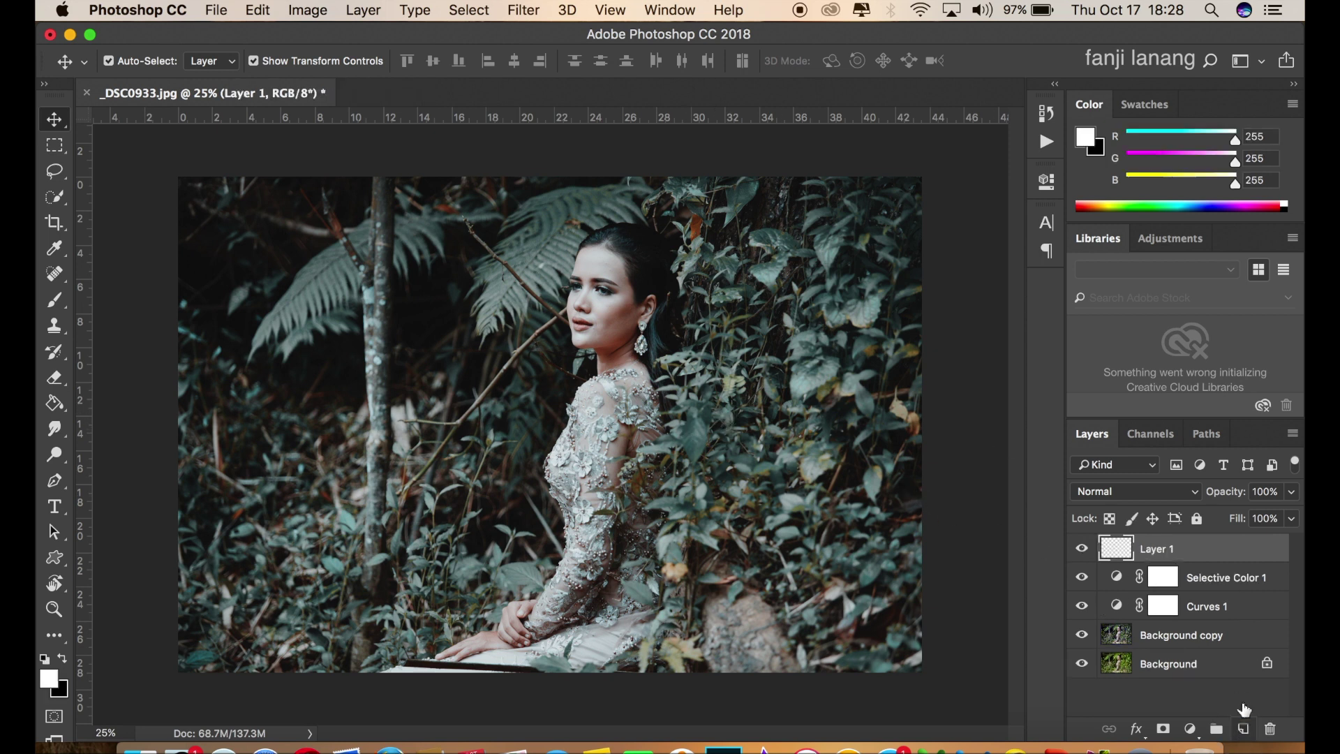
left_click(54, 300)
left_click(139, 68)
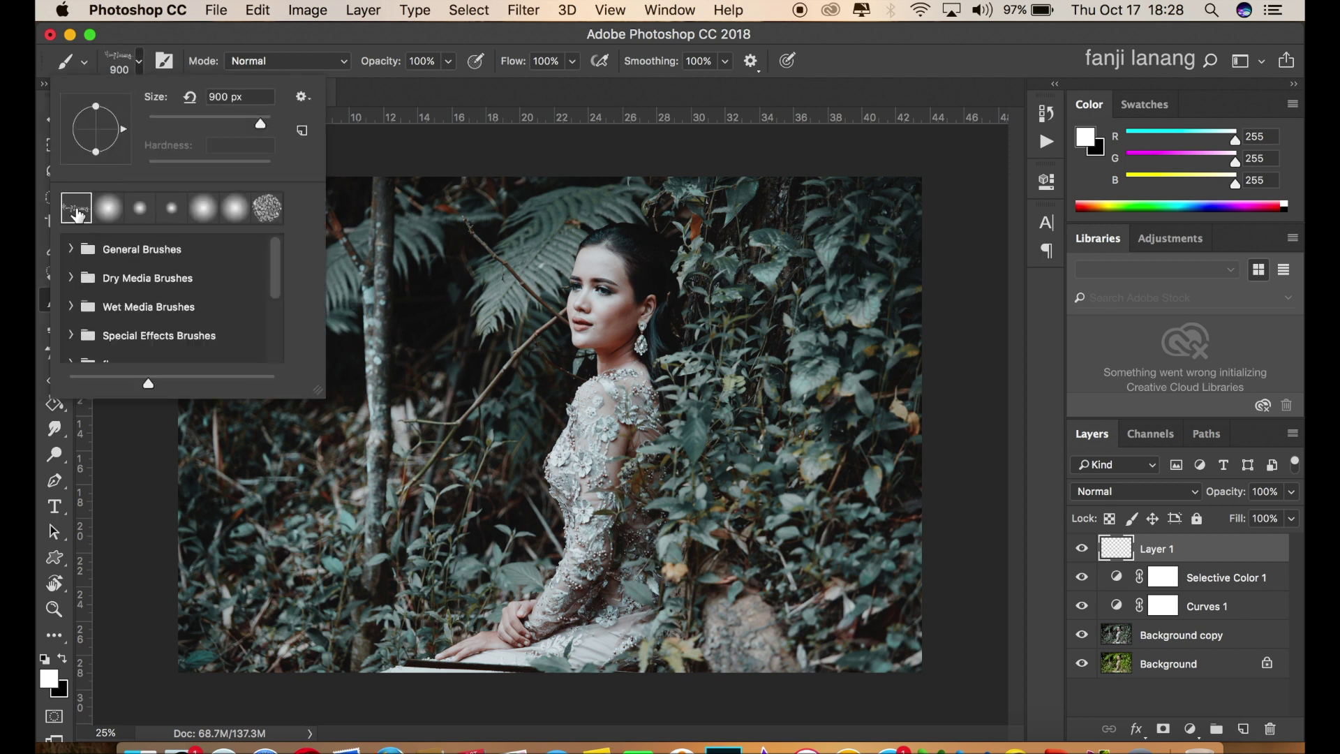
left_click(867, 110)
left_click(253, 638)
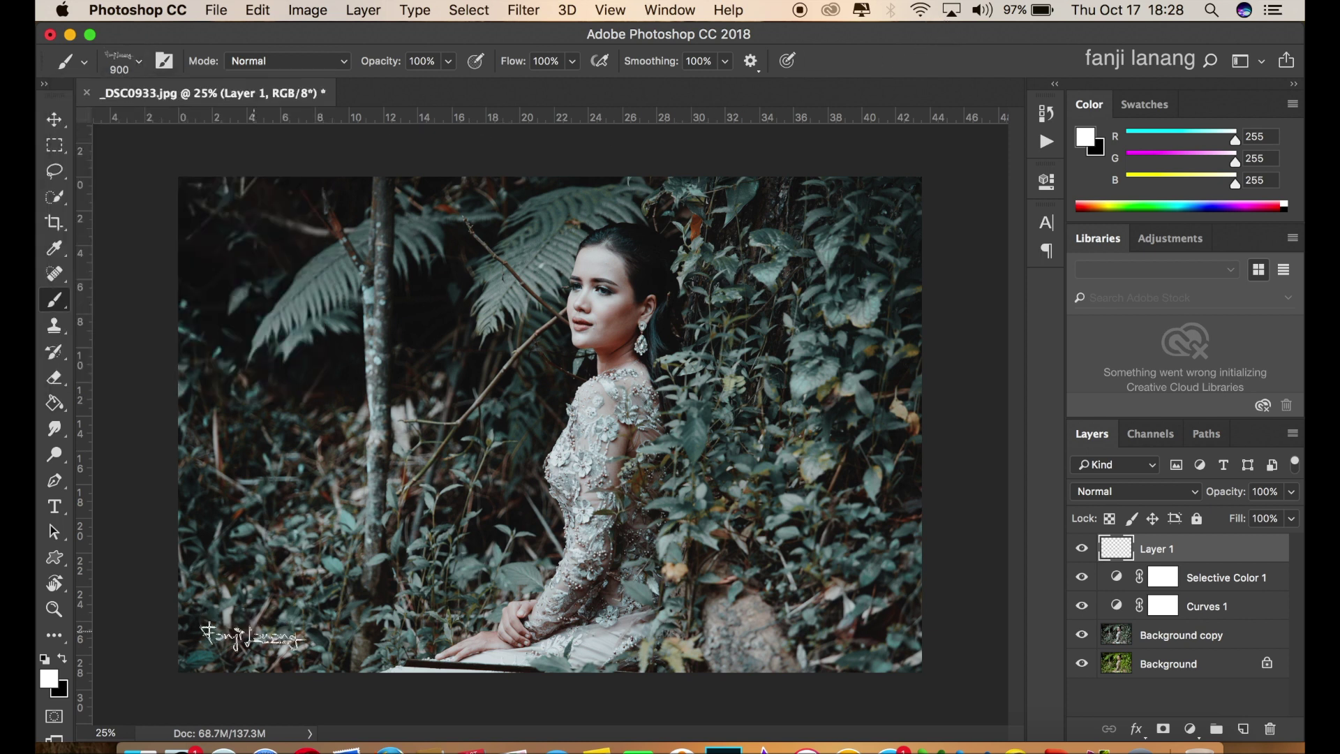